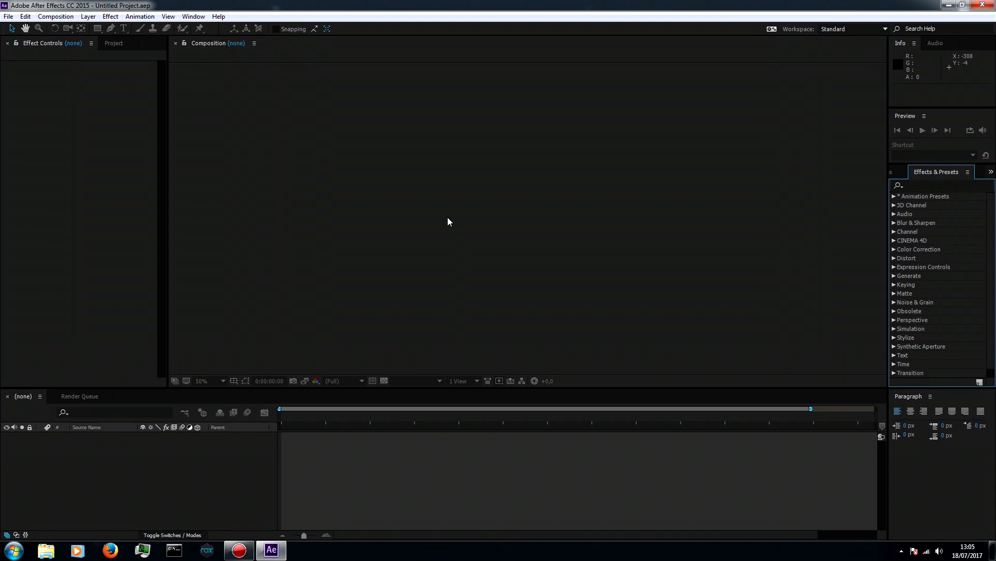
Create a 1920 x 1080 composition named Examples with a duration of 0;00;30;00
click(111, 16)
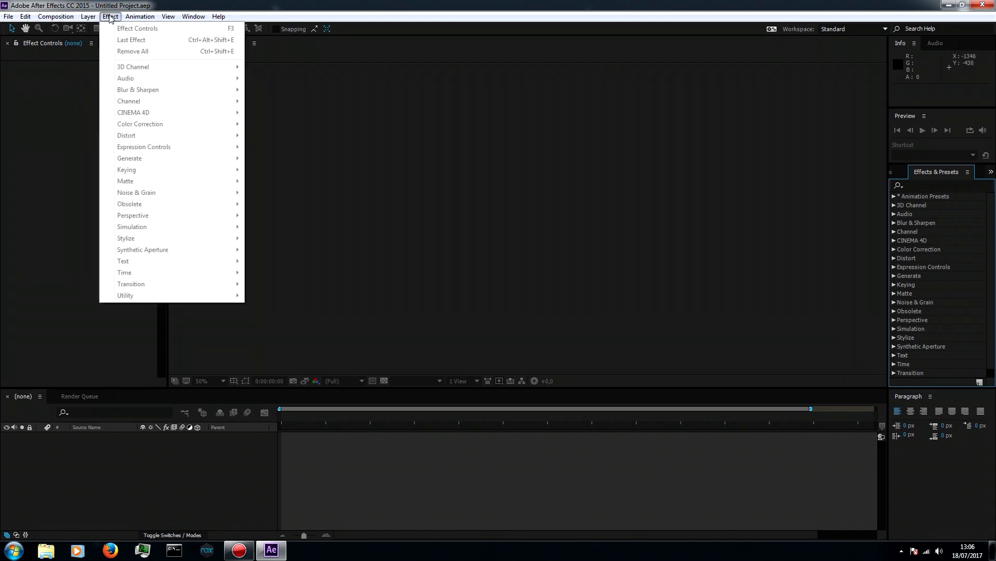
click(64, 28)
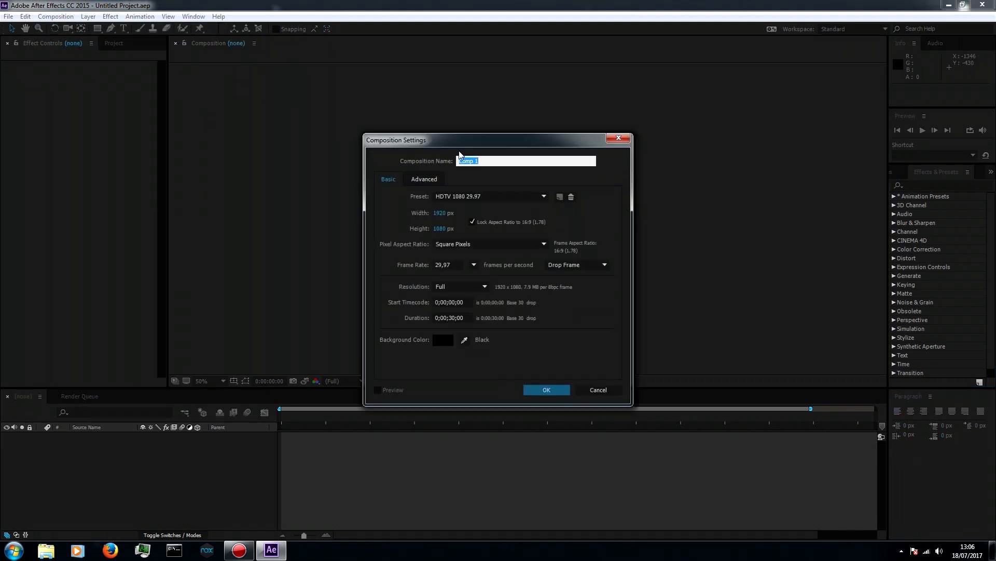
text(Parmples)
key(Return)
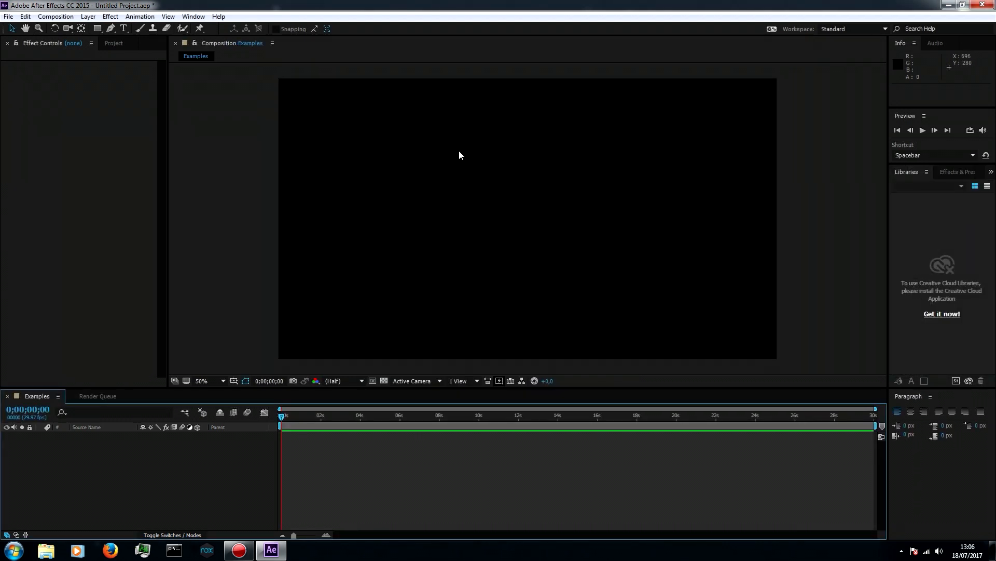
Add a white 1920 x 1080 solid layer named Particles to the Examples composition
right_click(77, 446)
mouse_move(133, 352)
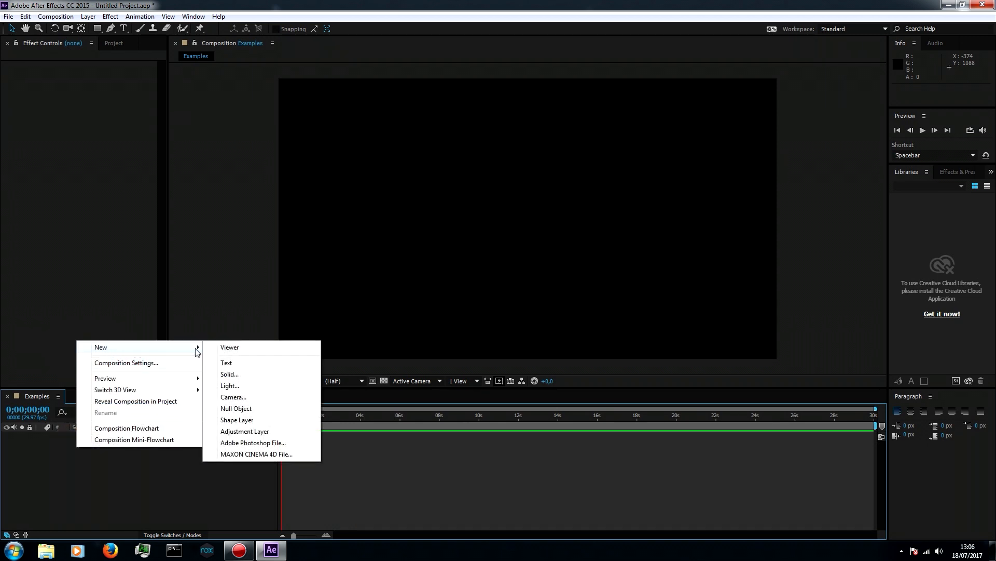
click(224, 373)
text(Particles)
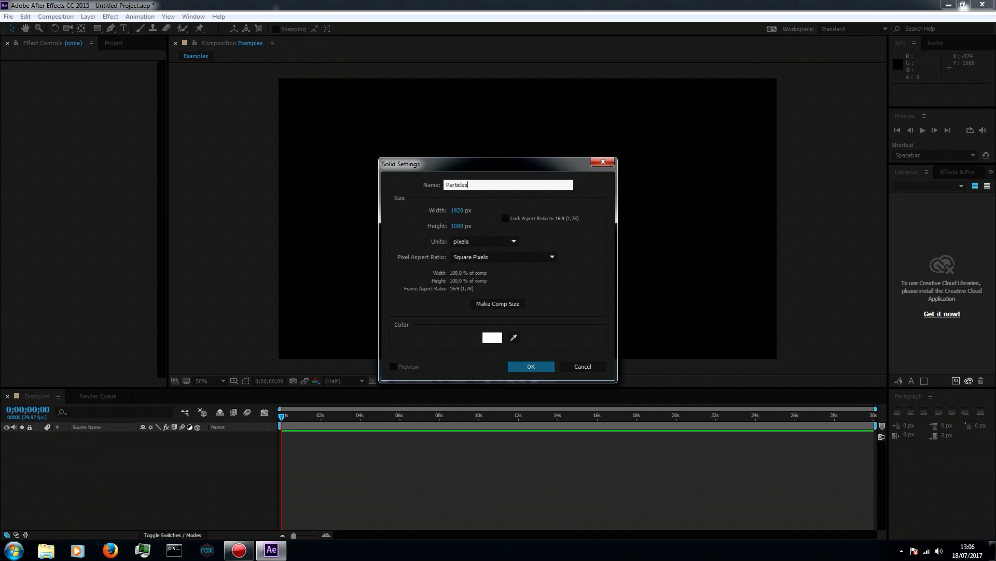
key(Return)
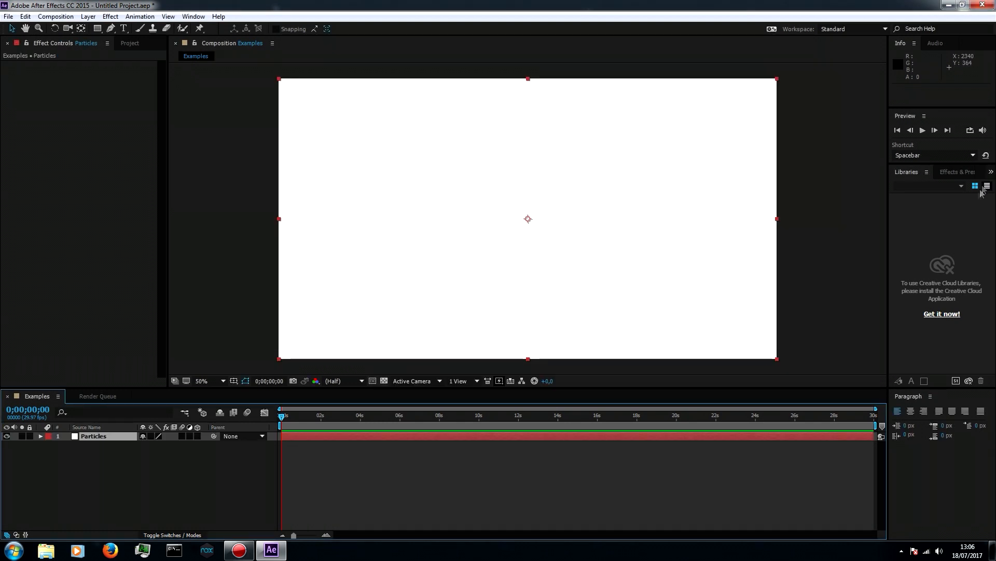
Find the CC Particle World effect and apply it to the Particles layer
click(952, 176)
click(945, 185)
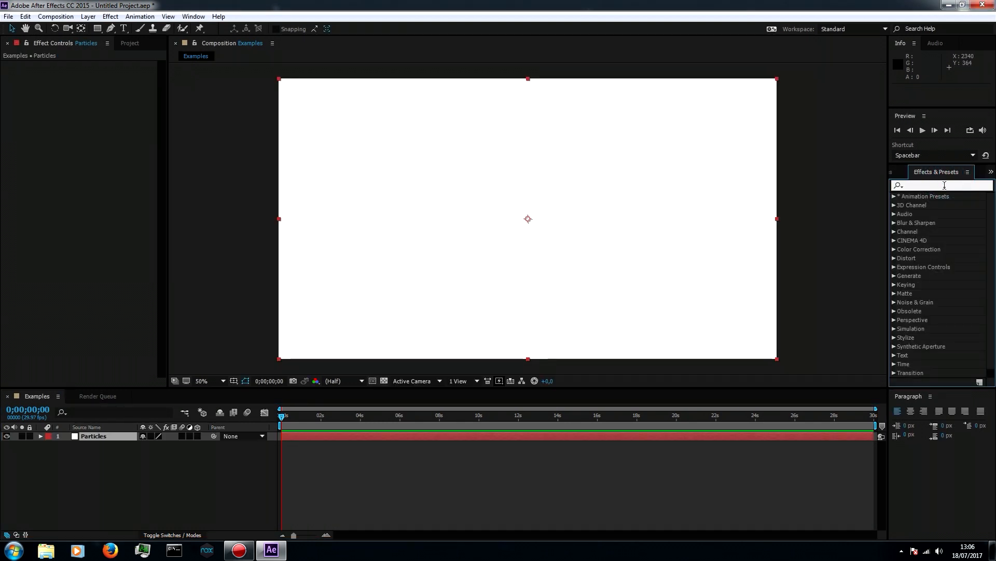
text(Part)
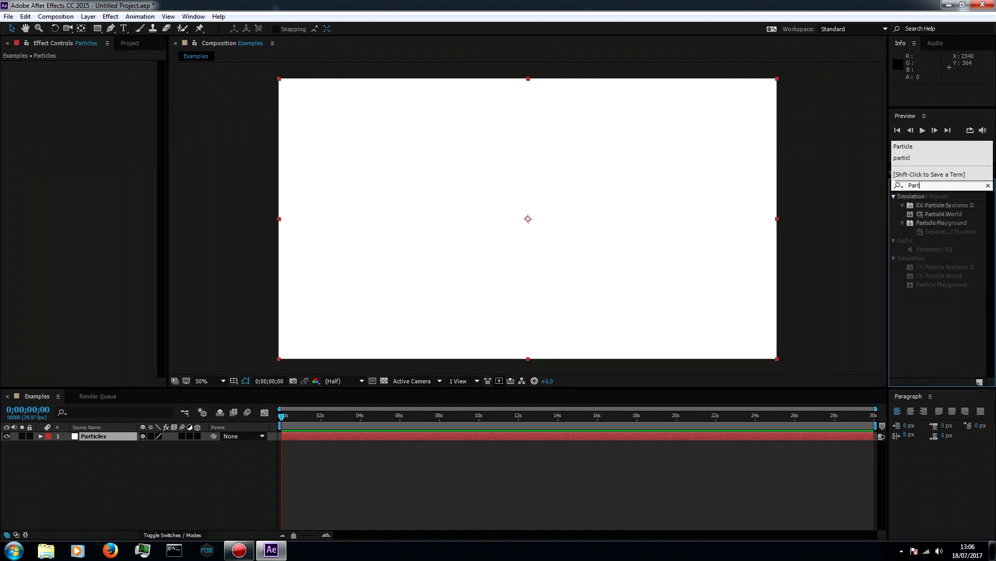
double_click(930, 213)
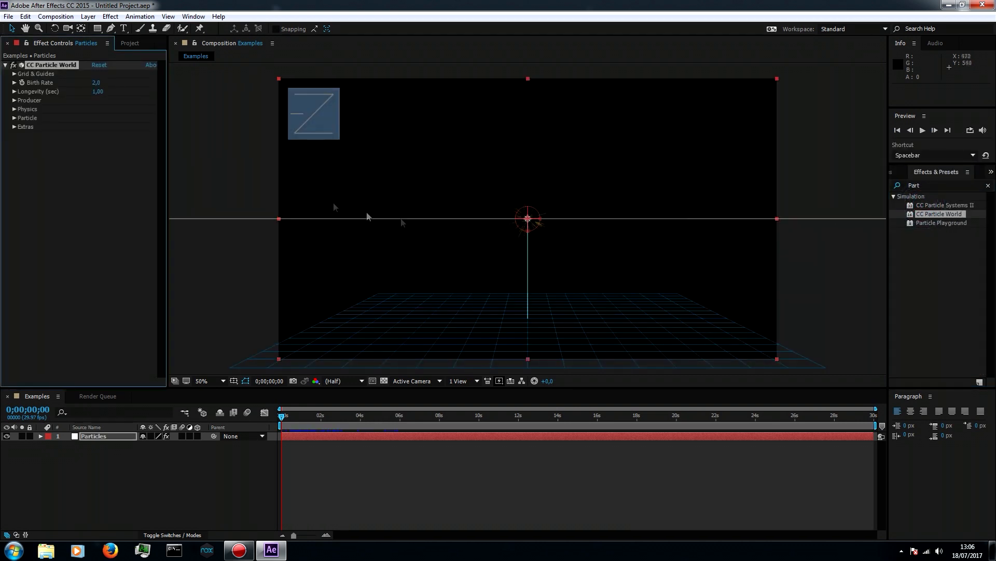
Turn off the Position, Radius, Motion Path, Grid, Horizon and Axis Box guides of CC Particle World
click(14, 74)
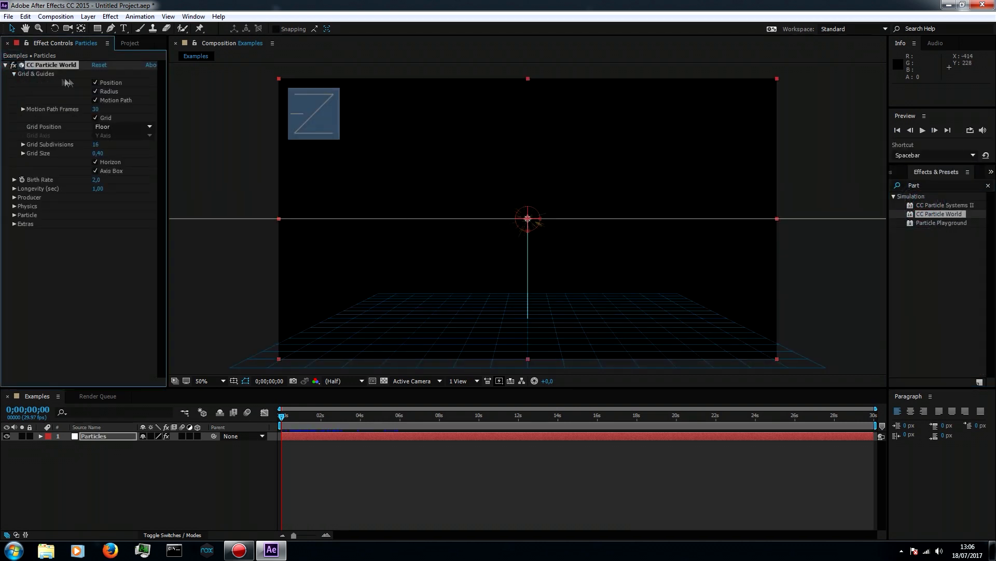
click(95, 82)
click(95, 100)
click(95, 118)
click(95, 162)
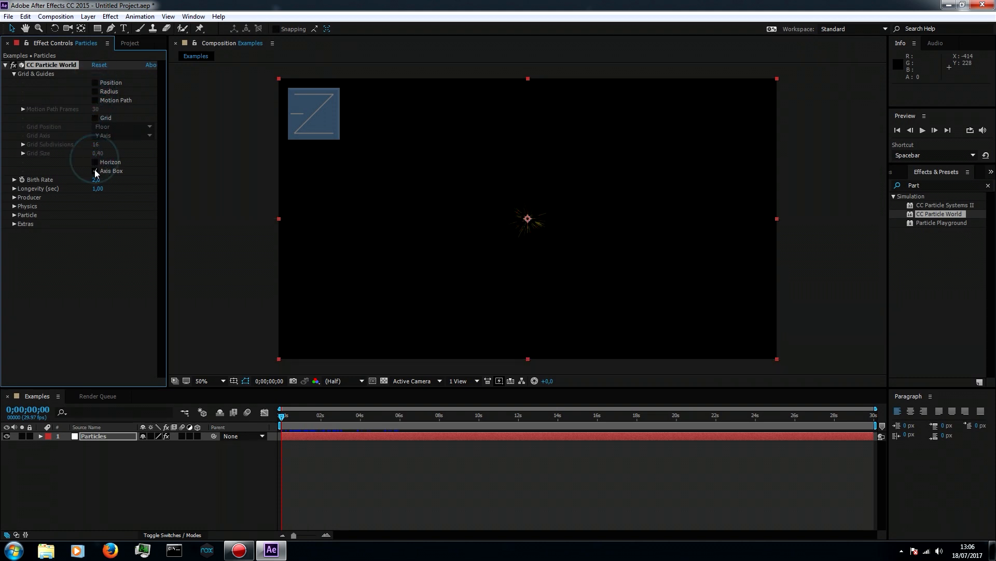
click(95, 171)
click(14, 73)
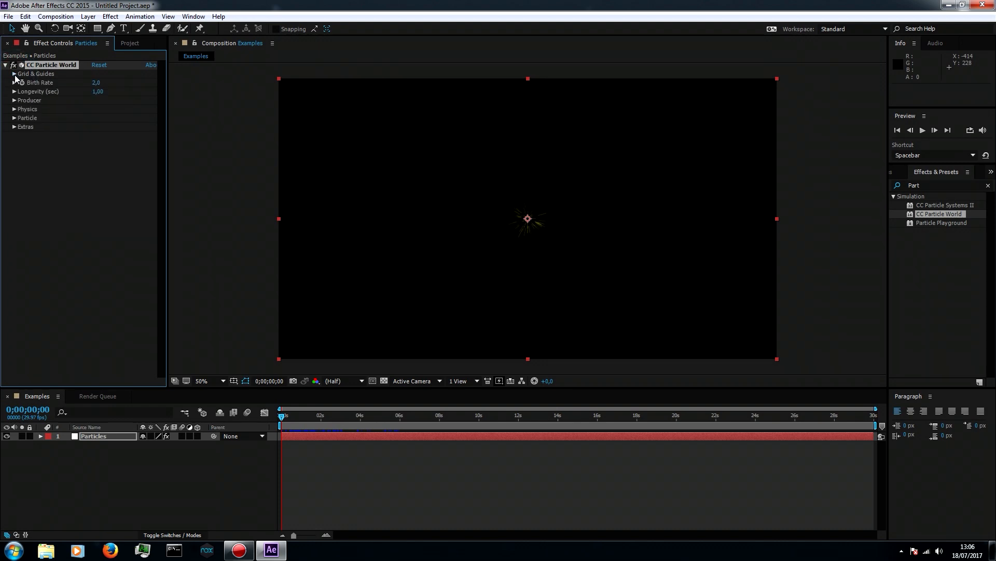
Preview the default particle animation and set the Particle Type to Faded Sphere
key(space)
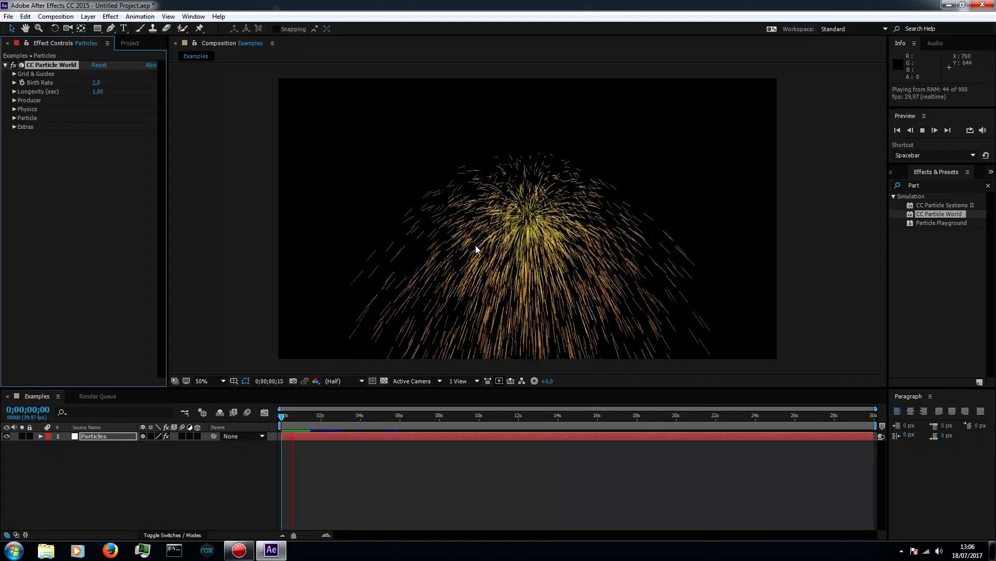
click(476, 247)
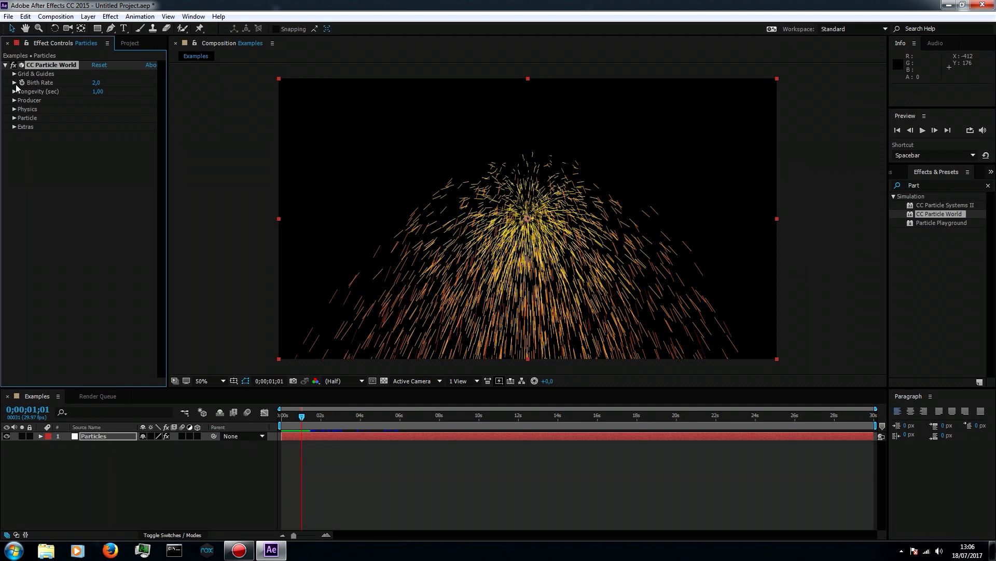
click(14, 117)
click(119, 127)
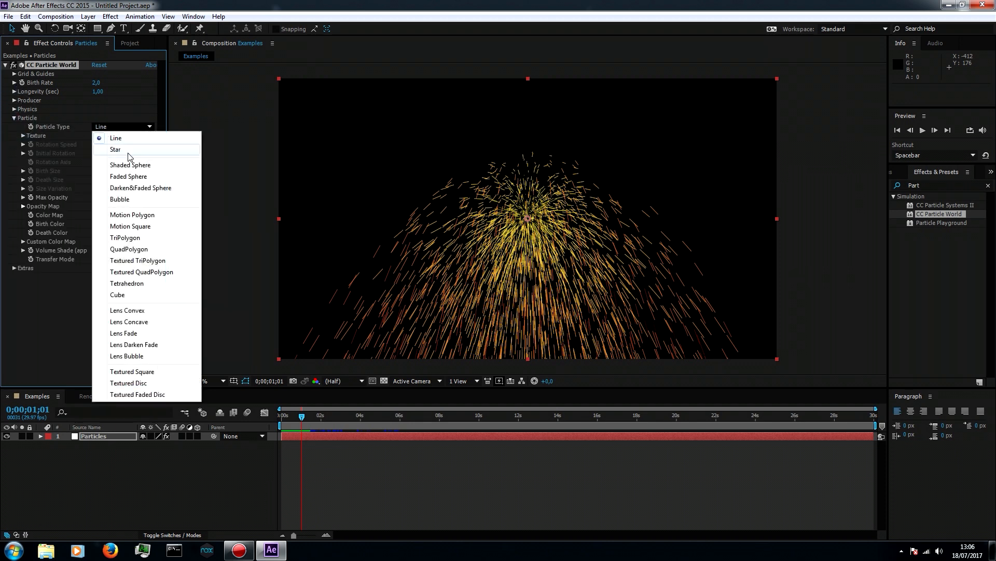
click(128, 176)
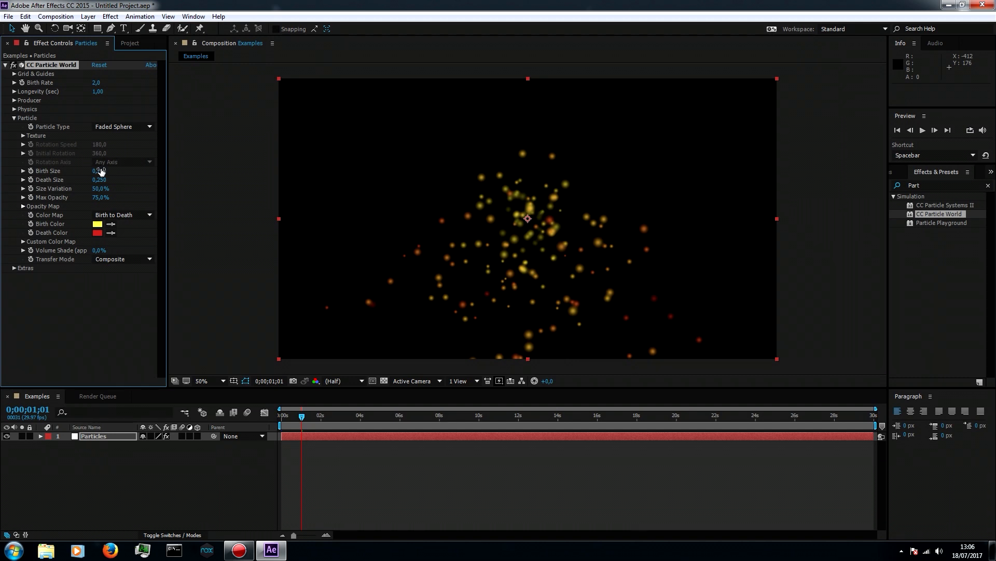
Set the particles' Physics Velocity to -0,1 and preview the animation
click(14, 118)
click(14, 109)
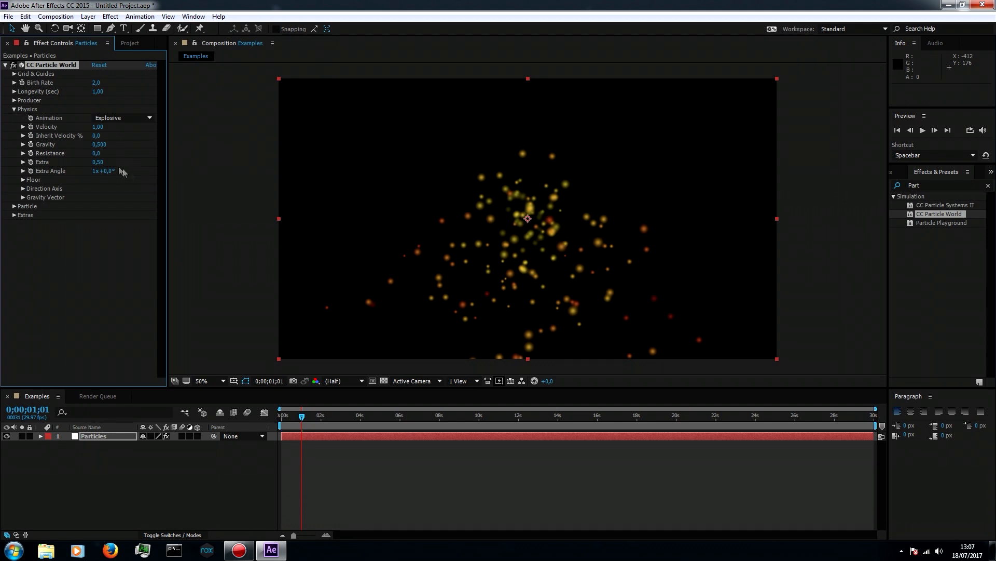
click(110, 134)
click(102, 127)
text(-)
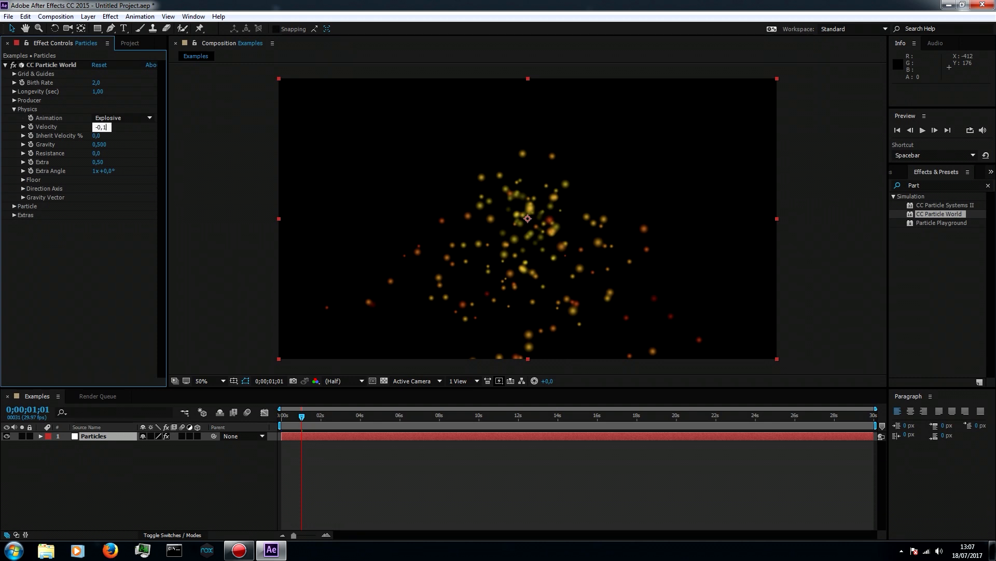
text(0,1)
key(Return)
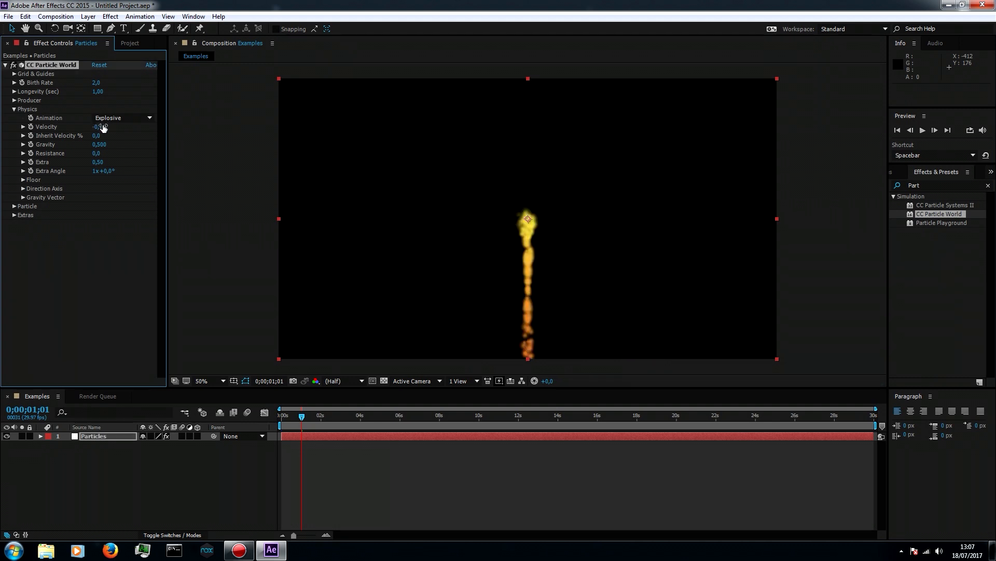
key(space)
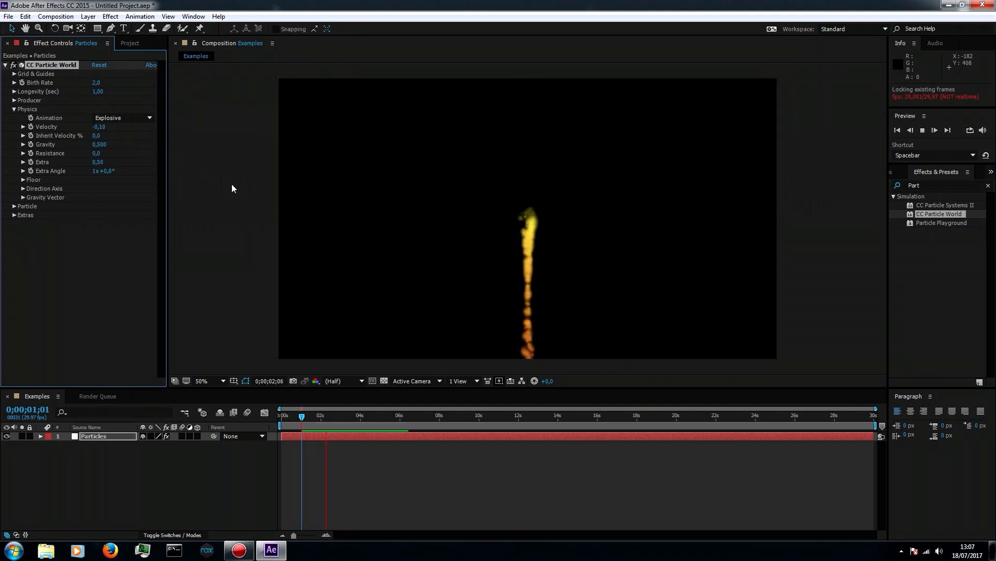
Set the particles' Physics Gravity to -0,1
click(102, 145)
click(102, 145)
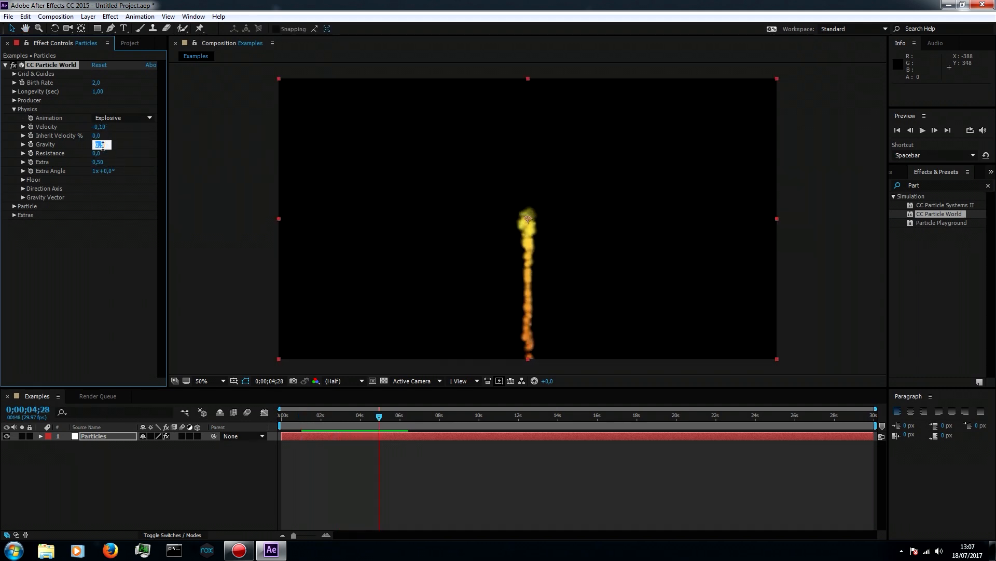
text(-0,1)
key(Return)
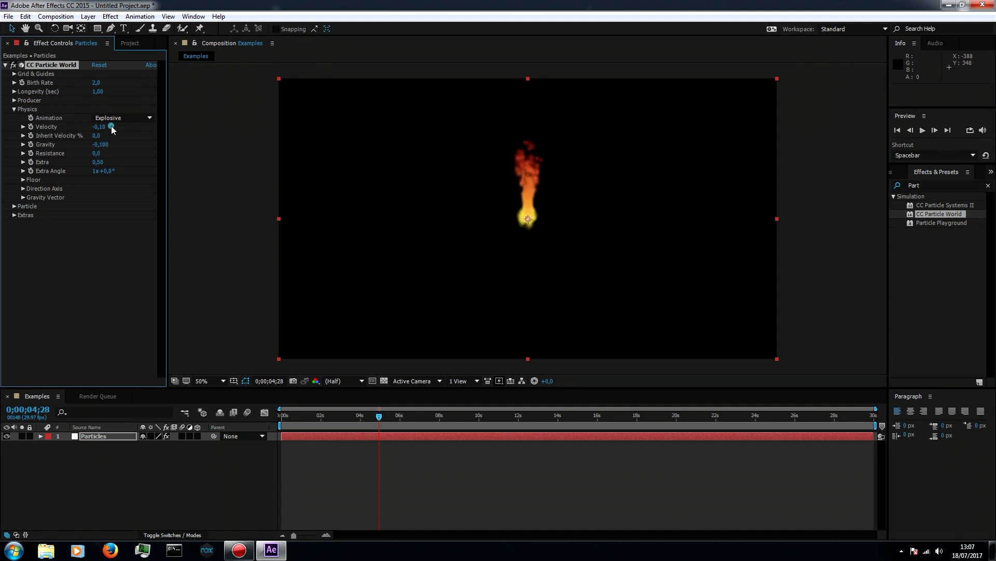
Set the particles' Physics Velocity to 0,1 and preview the rising particles
click(102, 127)
text(0,1)
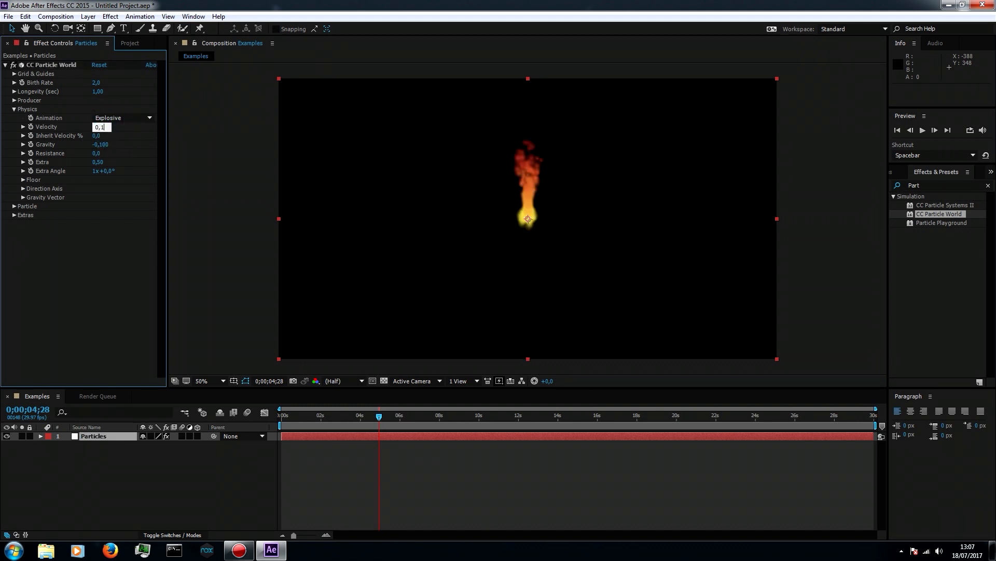
key(Return)
key(space)
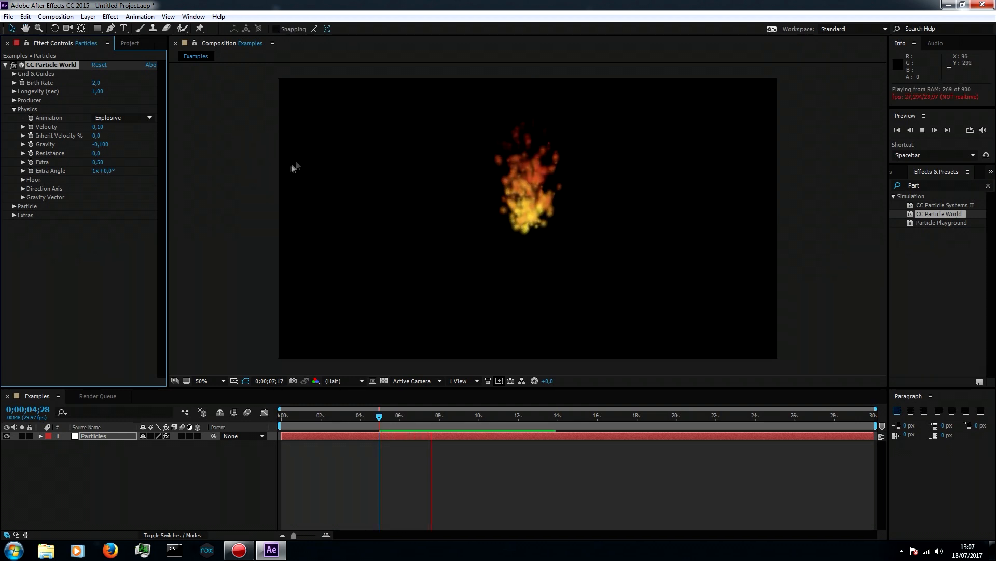
key(space)
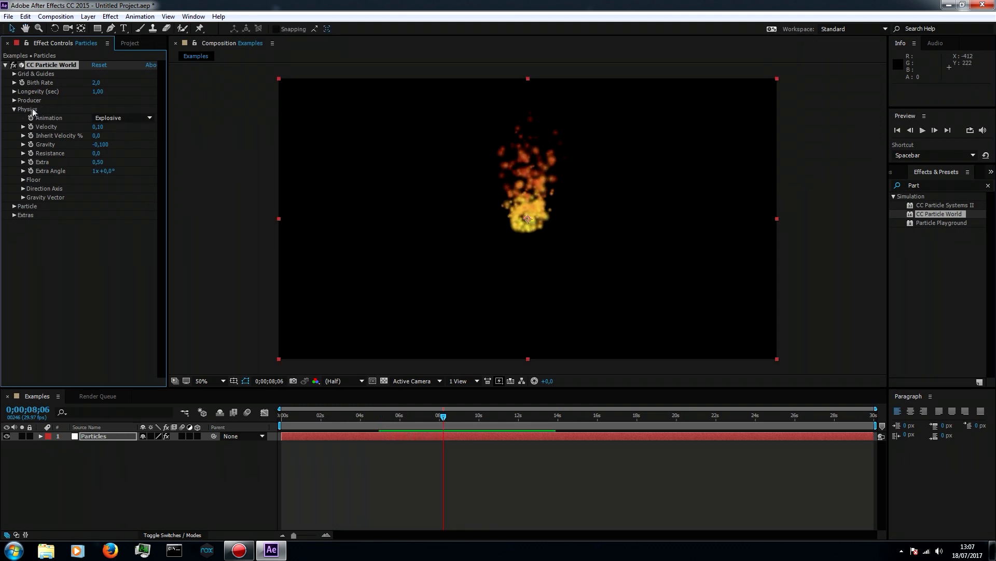
Increase the Producer Radius X to 0,605 and Radius Y to 0,355, and review the animation from the start
click(14, 109)
click(14, 100)
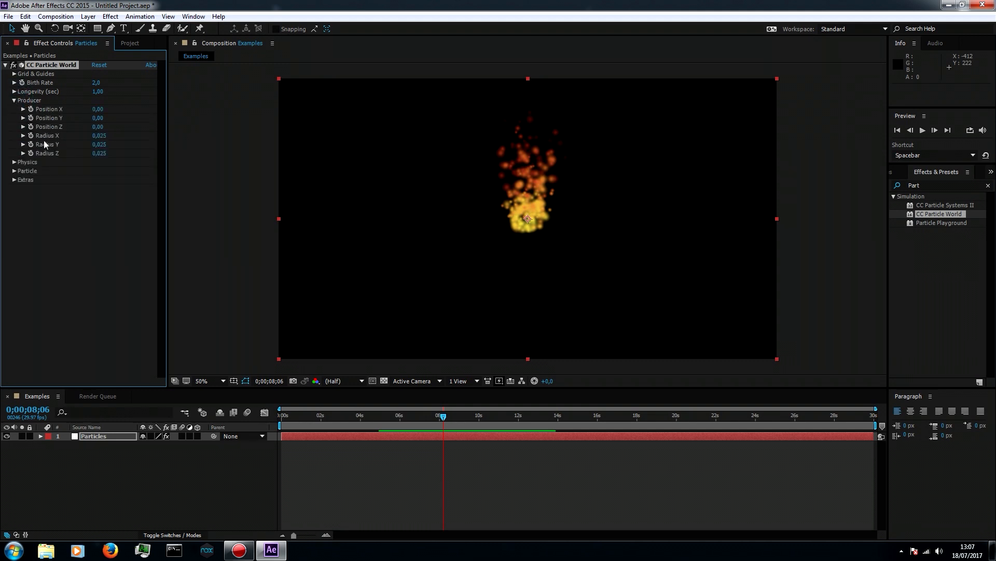
drag(93, 144, 131, 135)
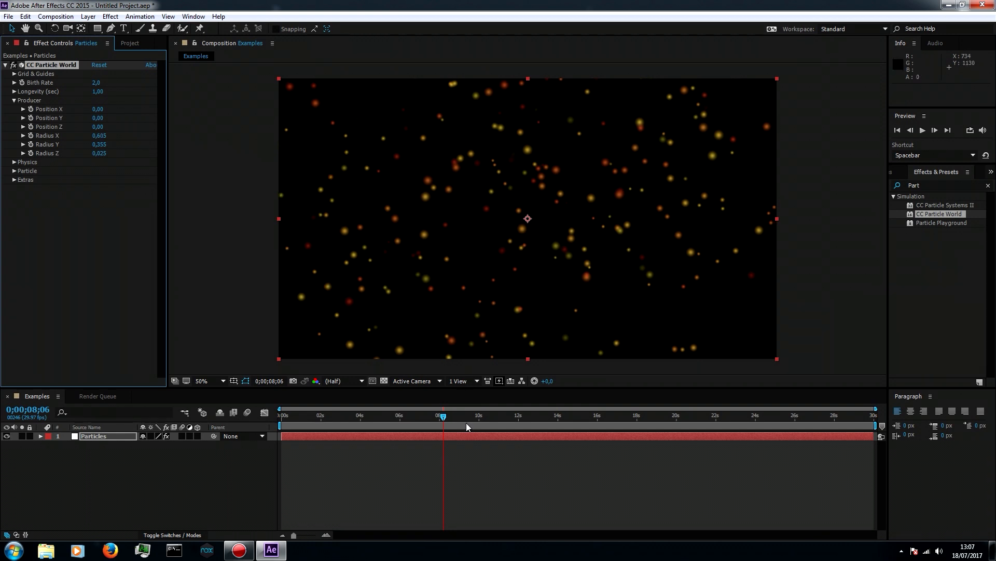
click(443, 418)
drag(442, 419, 254, 421)
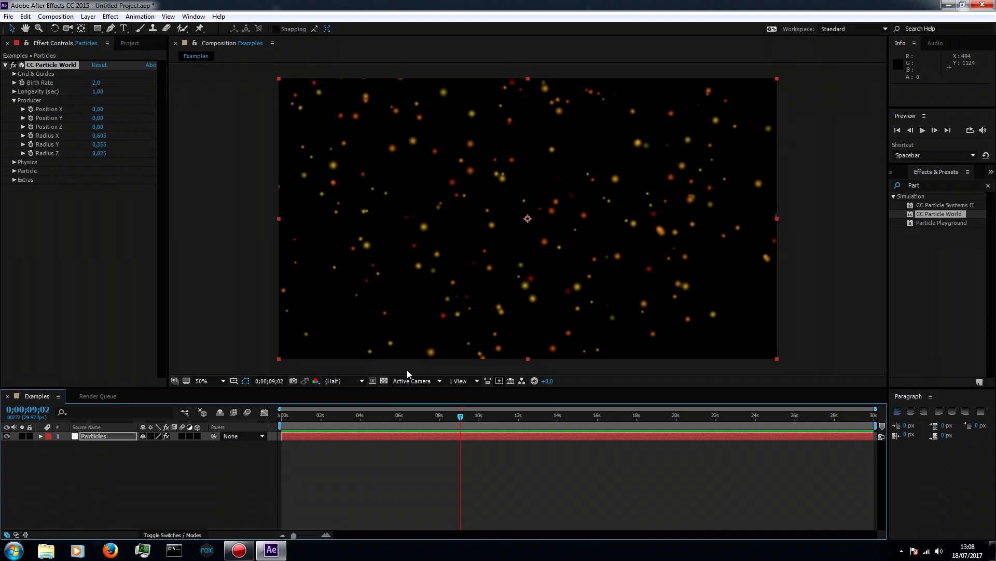
Move the current time to 0;00;15;00 and add a composition marker there
click(463, 418)
drag(466, 422, 597, 410)
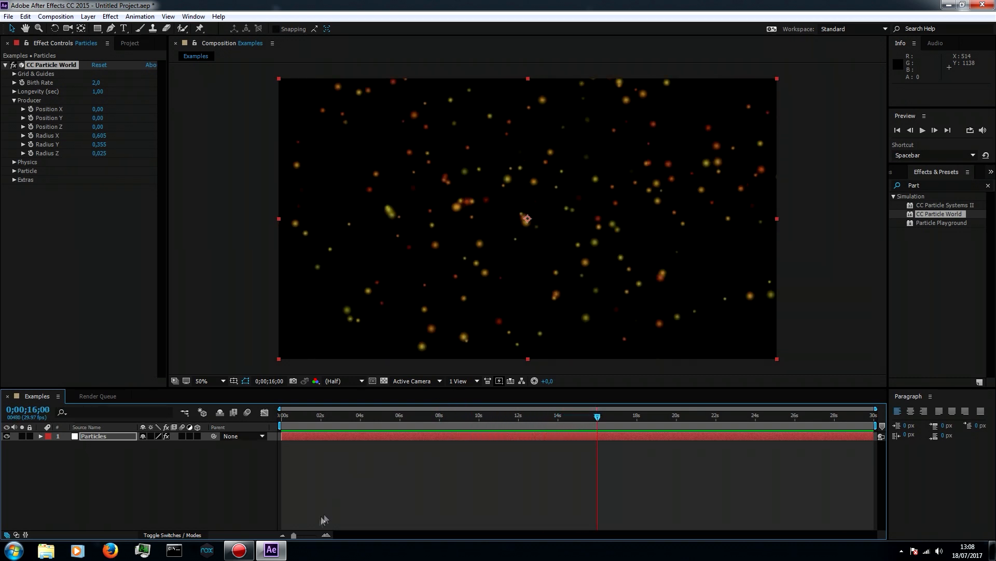
drag(293, 535, 316, 535)
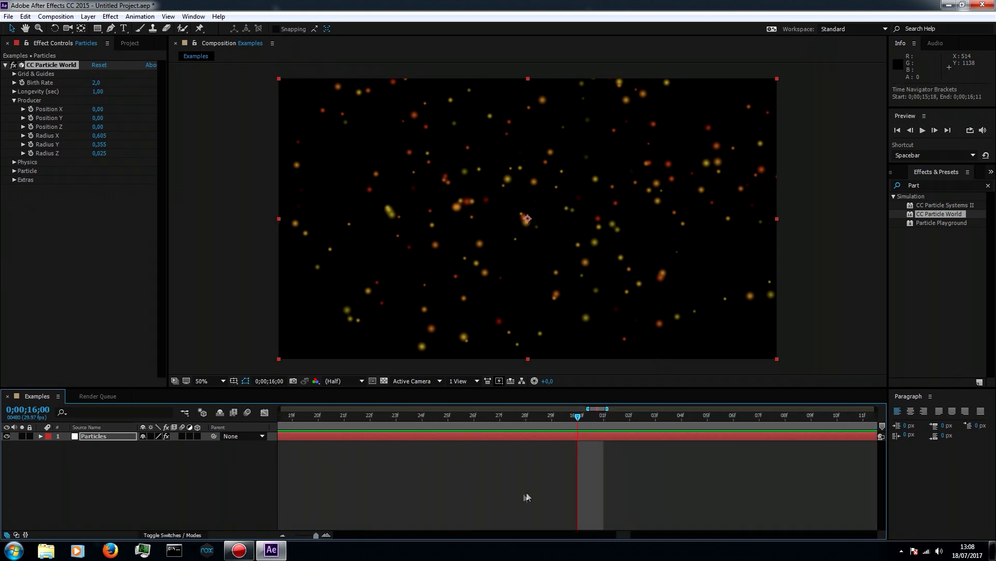
click(124, 468)
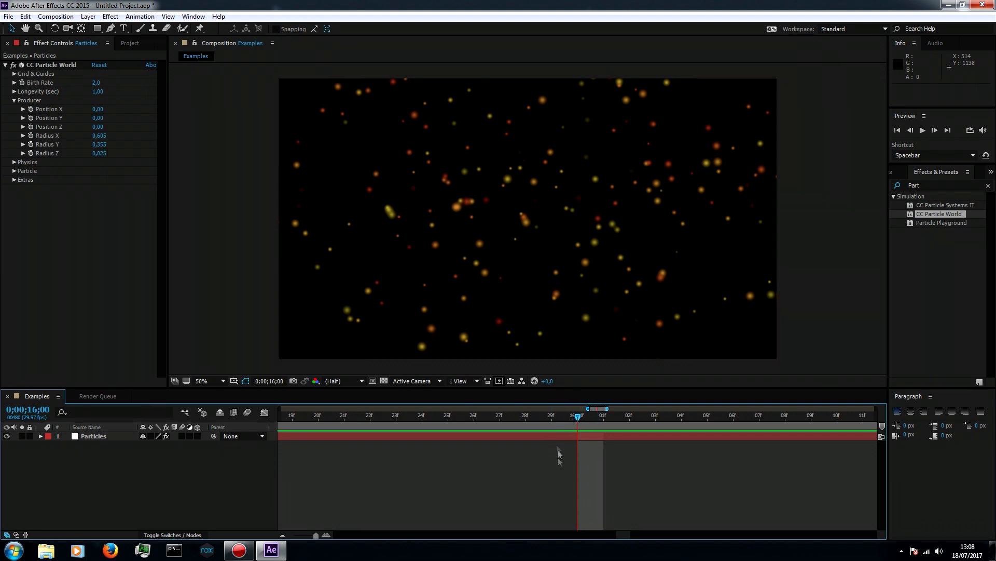
drag(316, 534, 311, 536)
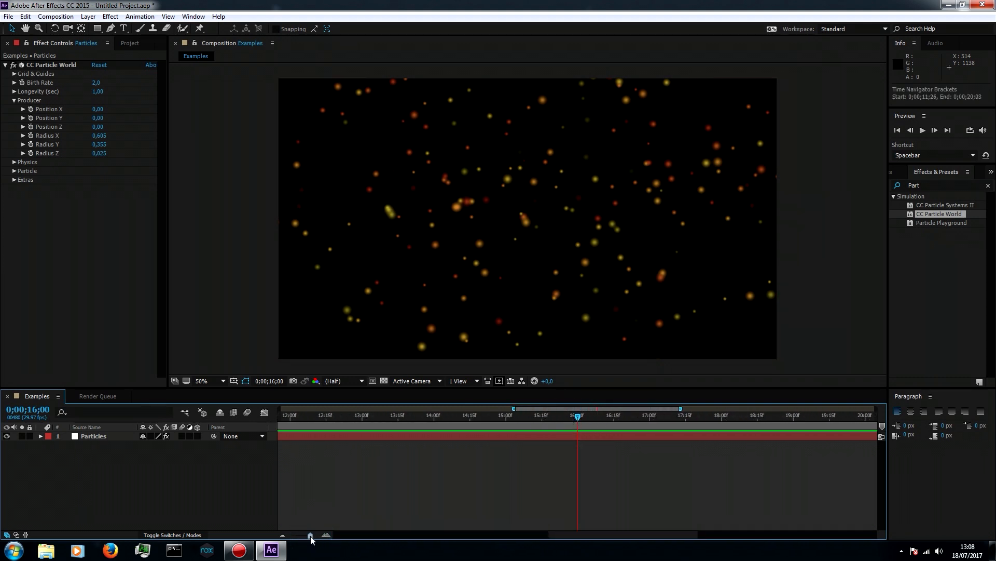
drag(573, 422, 506, 423)
drag(306, 535, 255, 537)
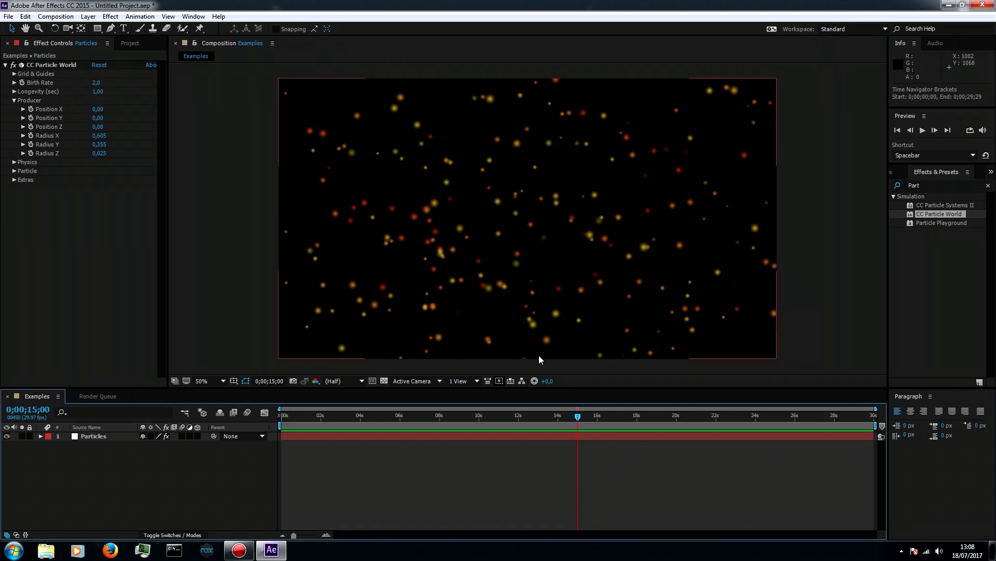
click(578, 439)
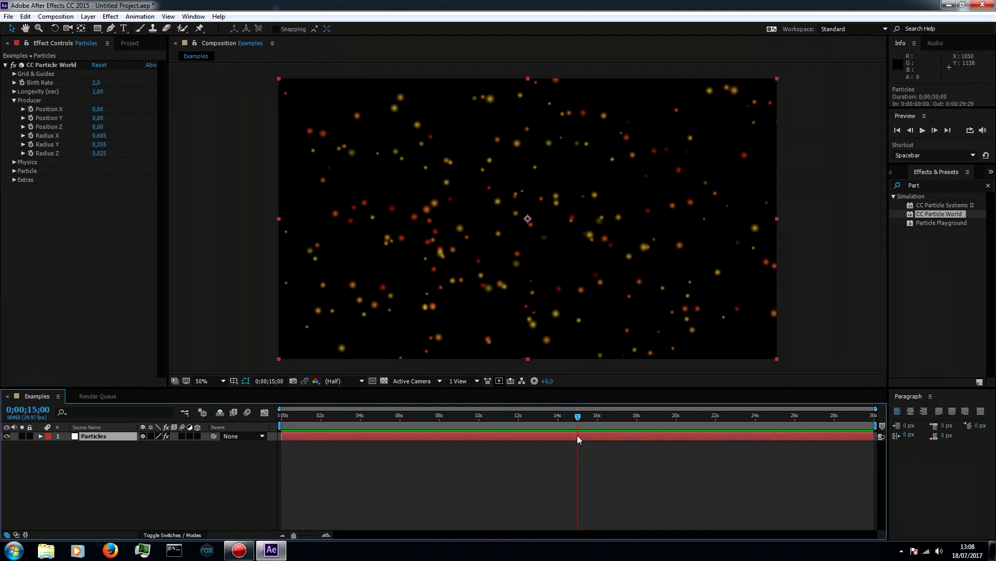
key(ctrl+8)
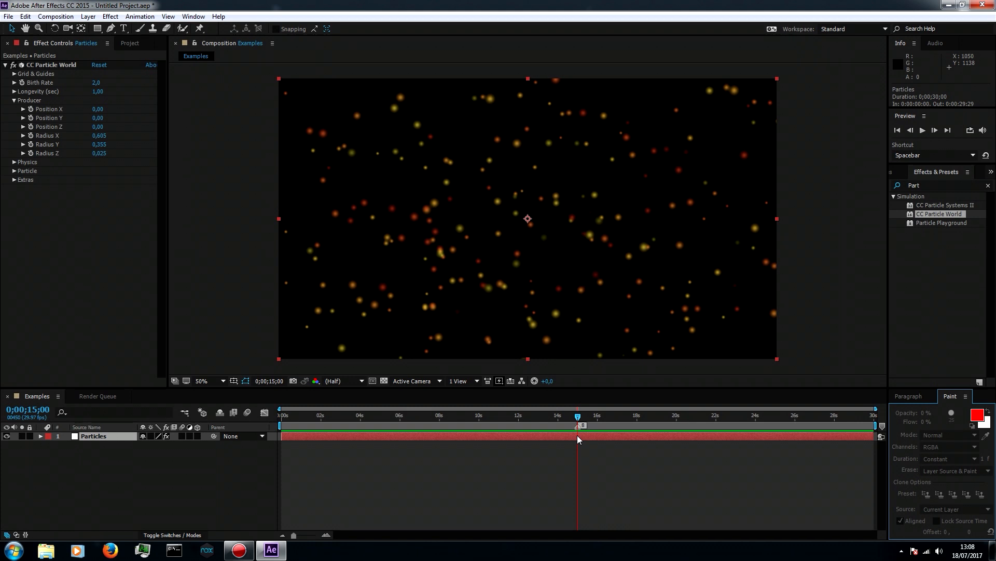
Add a layer marker to the Particles layer at 0;00;15;00
click(578, 438)
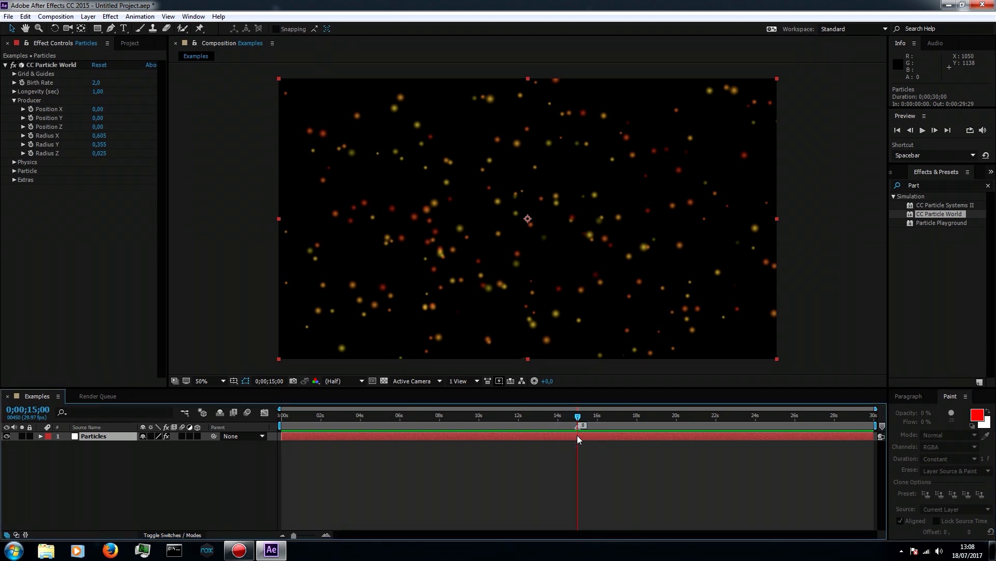
click(89, 17)
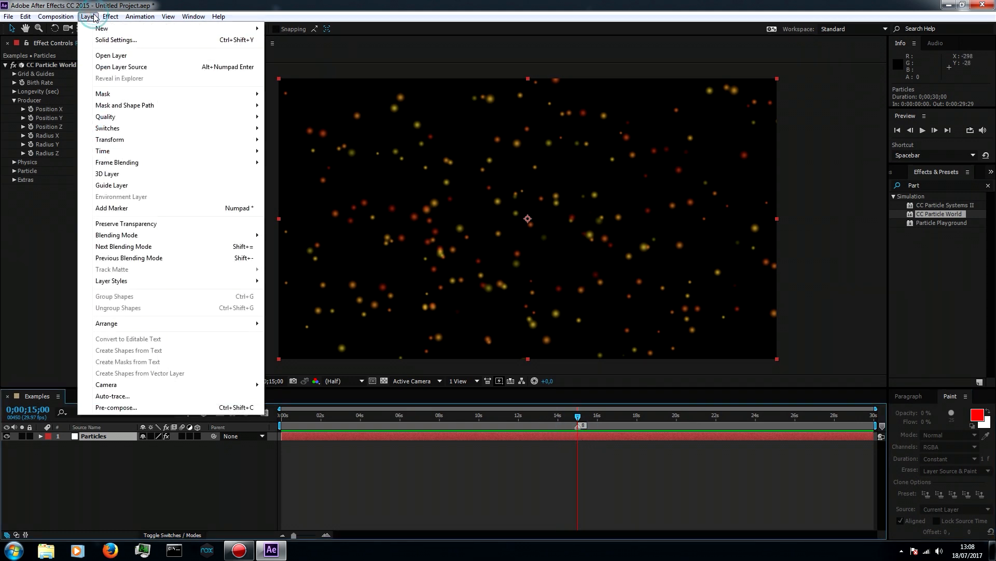
click(117, 209)
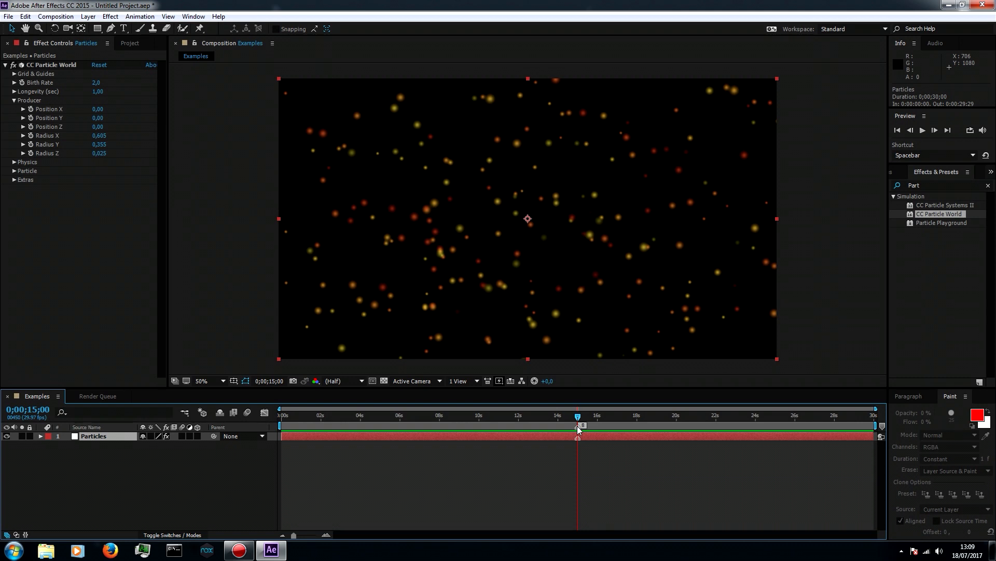
Duplicate the Particles layer and clear the selection
right_click(103, 439)
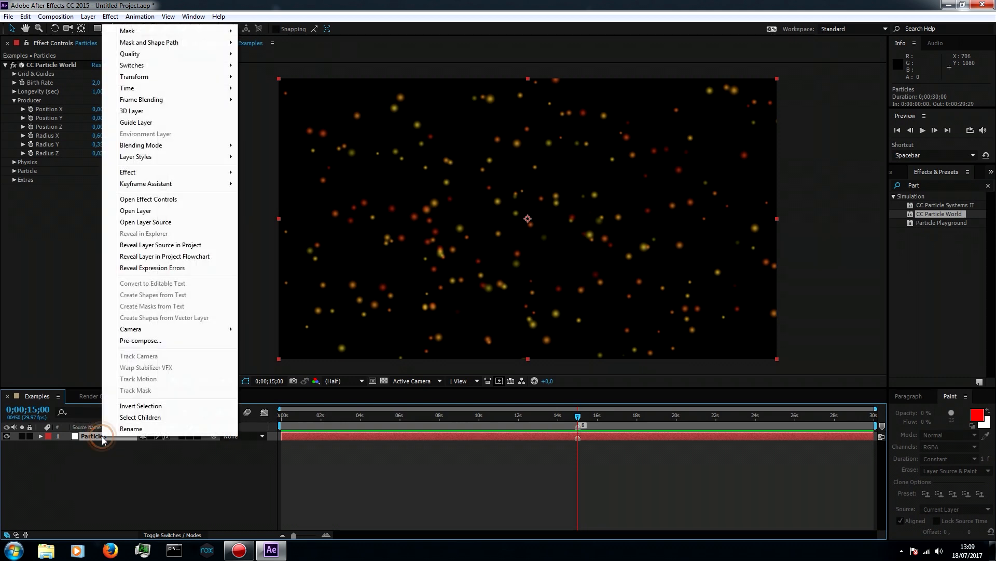
click(69, 16)
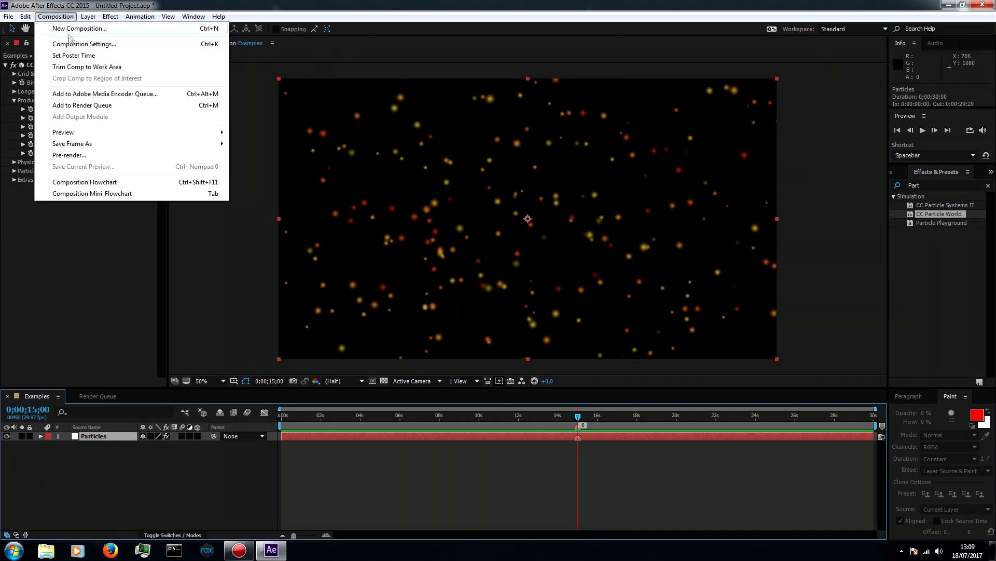
click(56, 16)
click(25, 17)
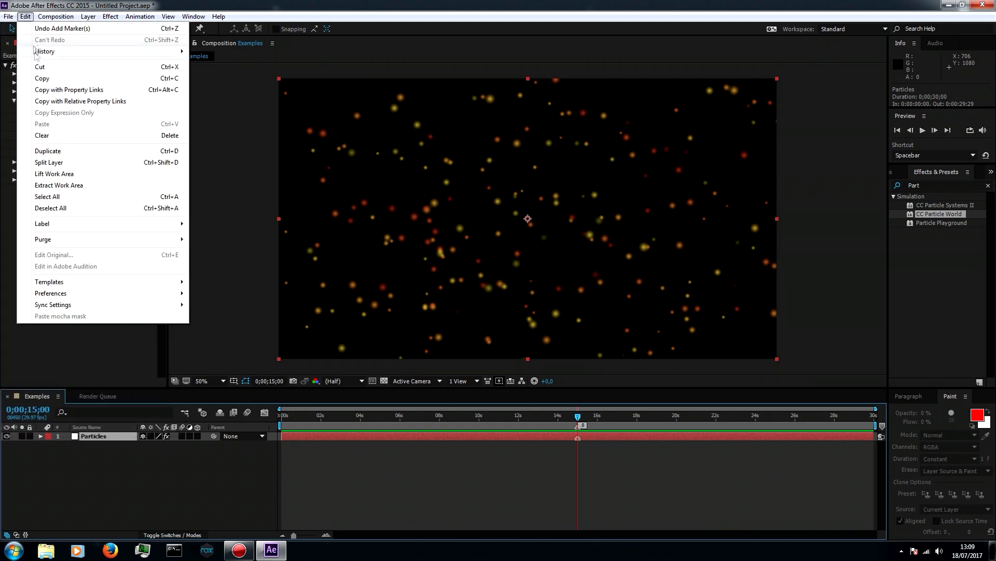
click(50, 151)
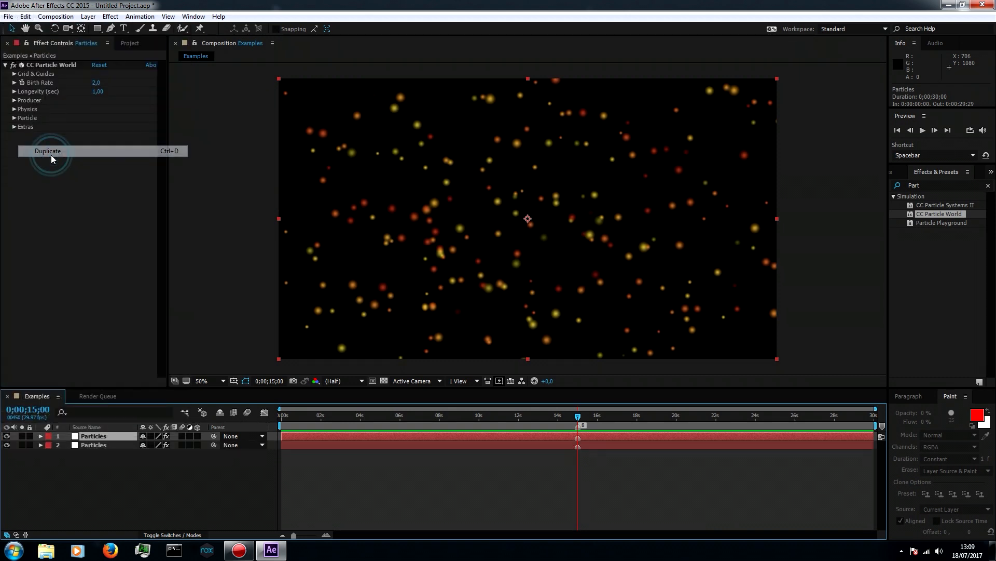
click(125, 451)
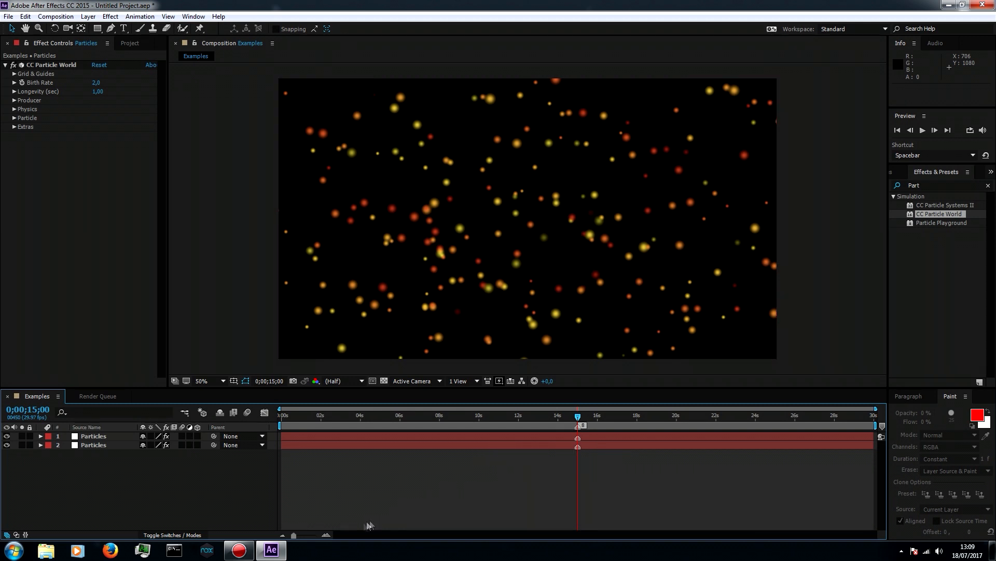
Shift the upper Particles layer in time to start at 0;00;15;00, with its layer marker aligned to the composition's end
click(546, 434)
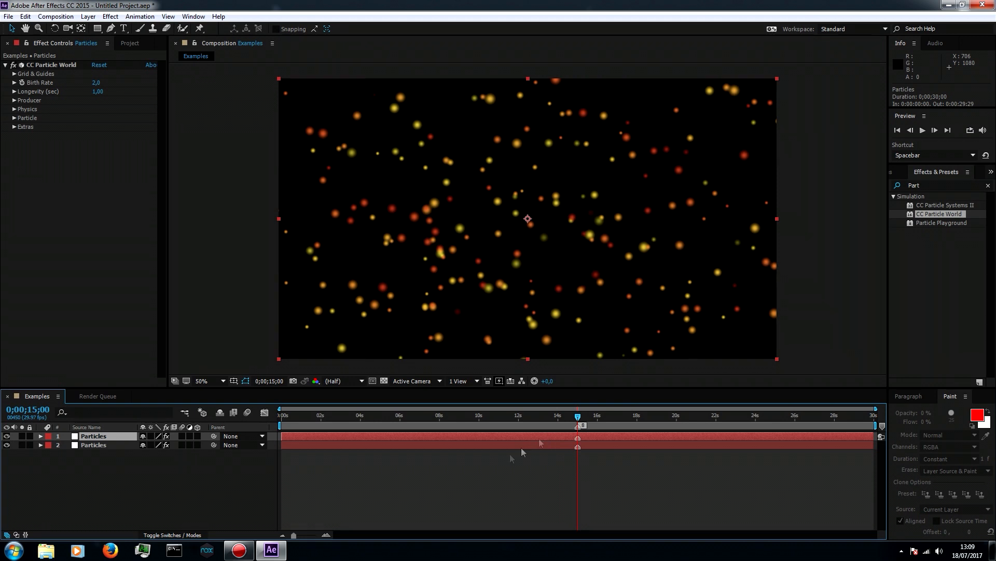
drag(295, 535, 316, 535)
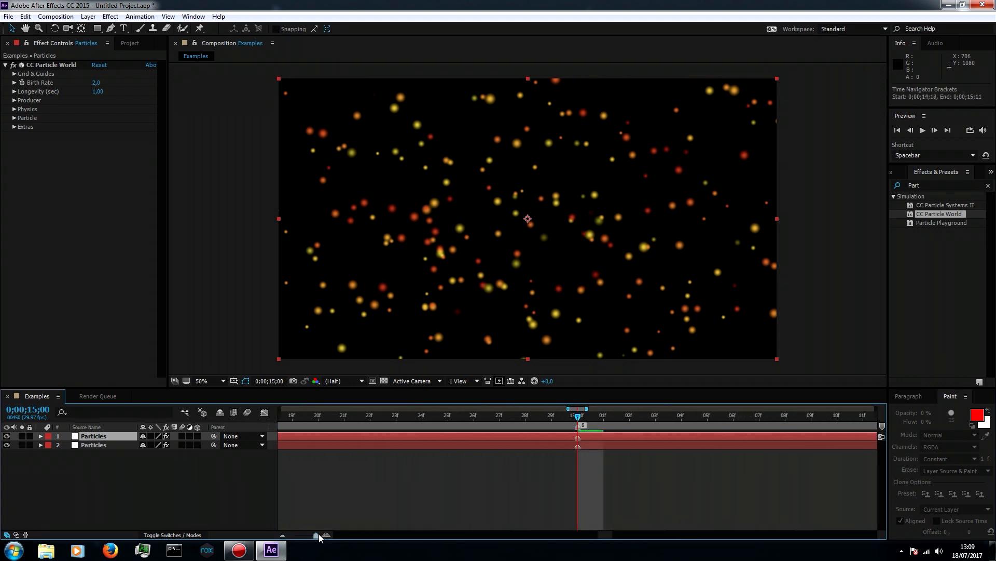
drag(318, 536, 294, 540)
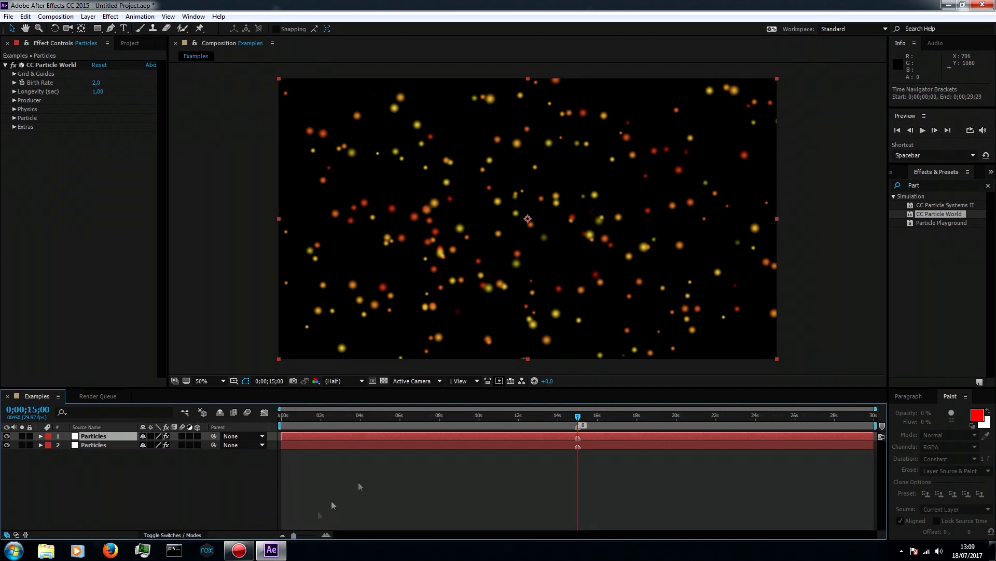
drag(415, 436, 585, 444)
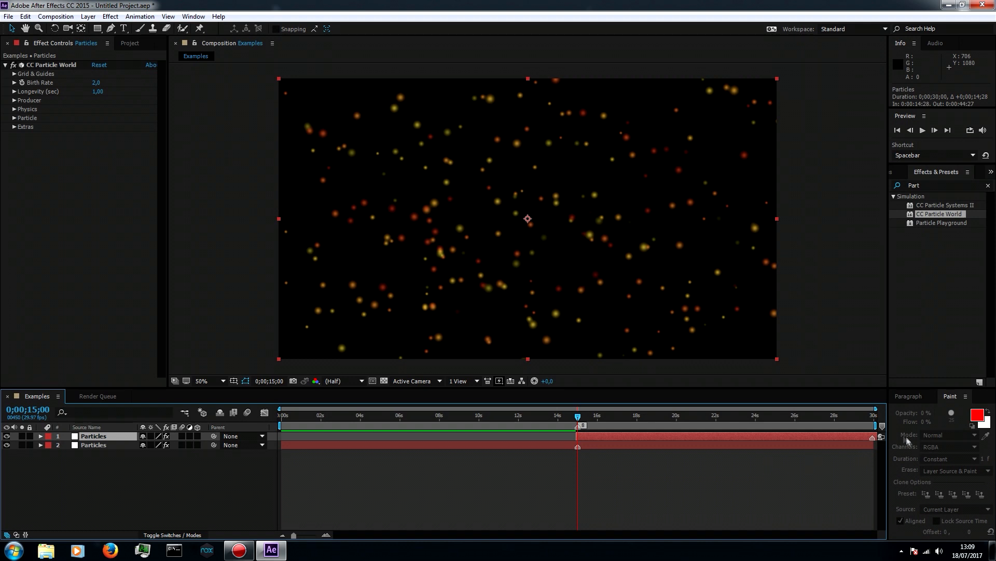
click(873, 423)
drag(294, 535, 316, 535)
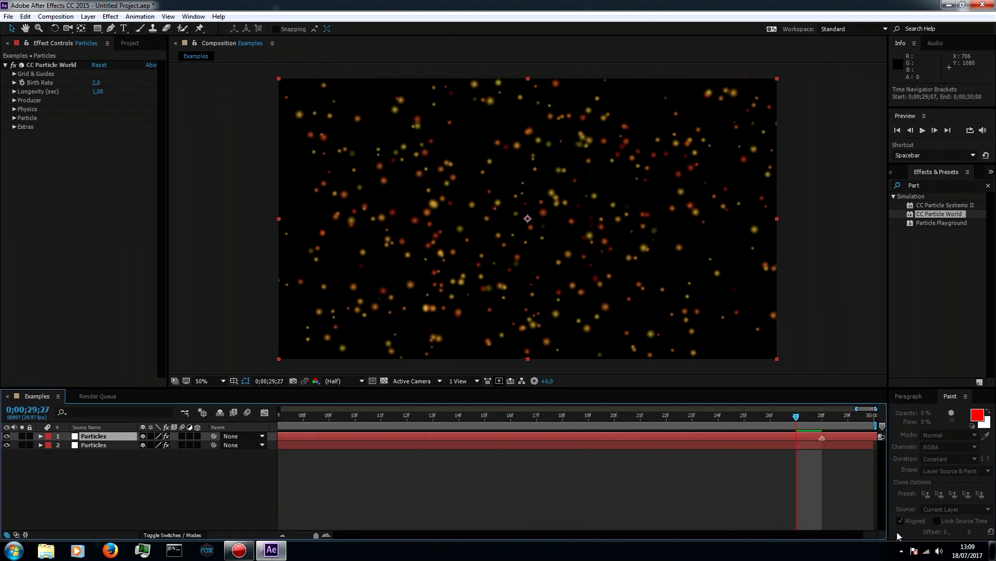
drag(822, 438, 877, 439)
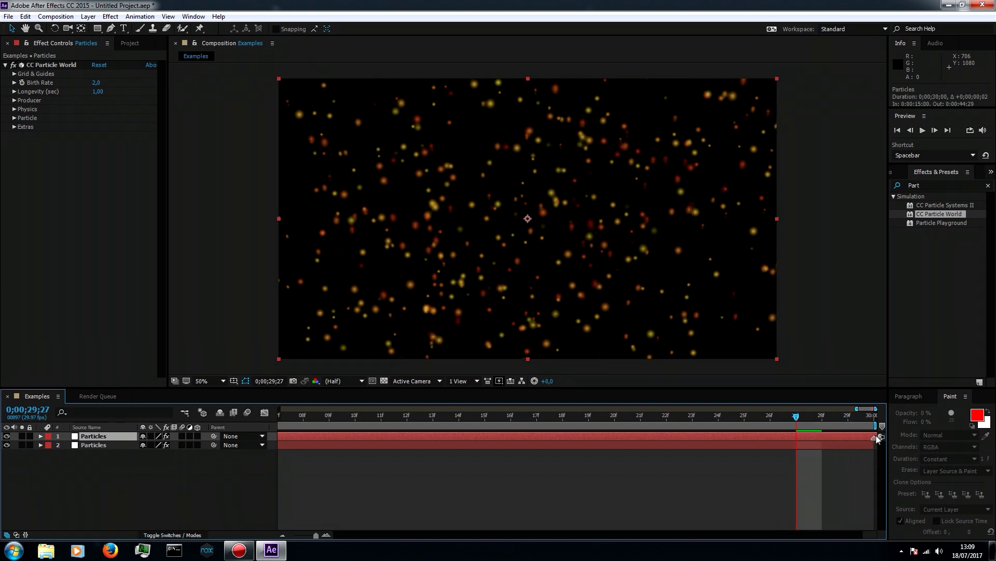
click(864, 467)
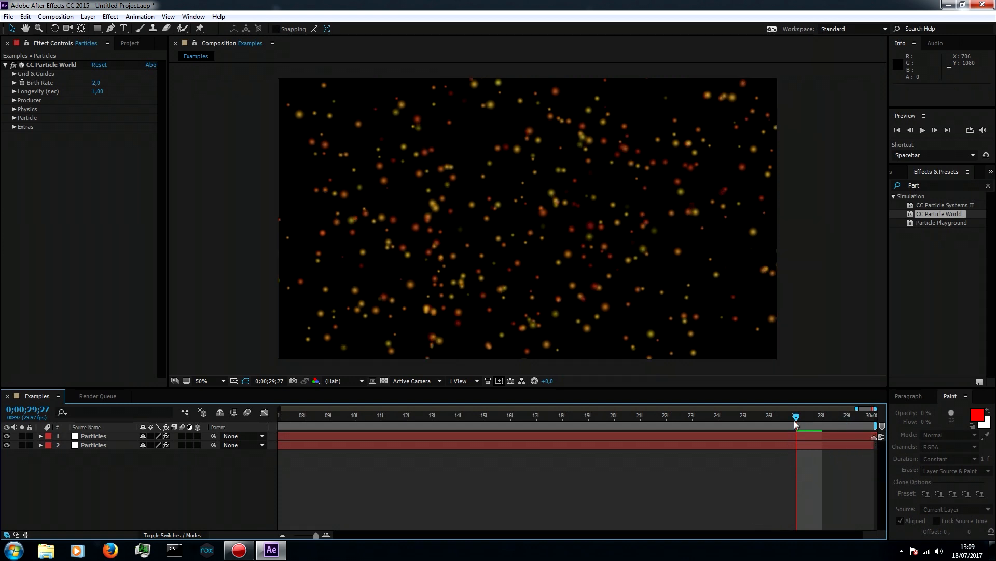
drag(316, 535, 292, 538)
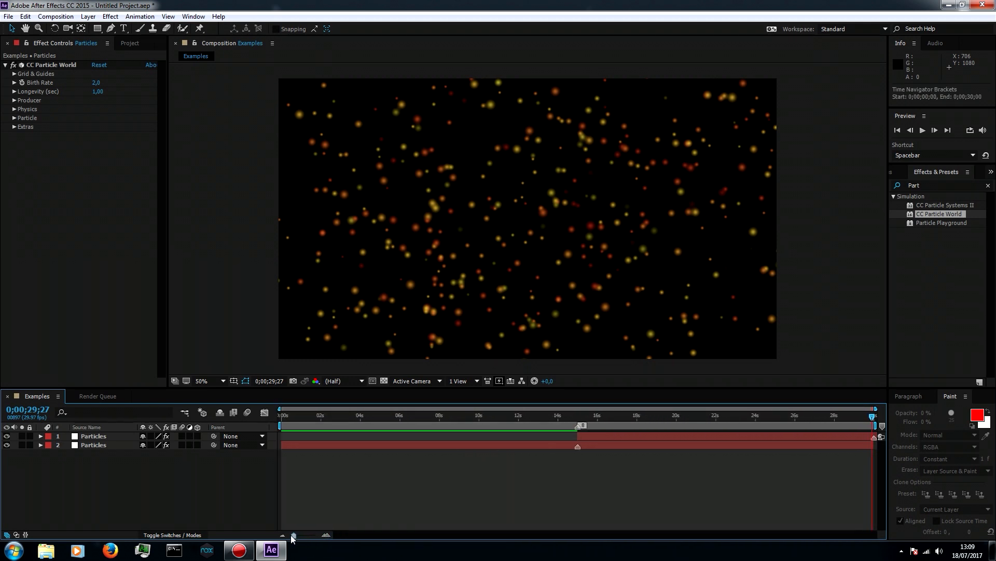
Set the work area to begin at the composition marker at 0;00;15;00, checking the alignment at frame level
drag(281, 426, 578, 425)
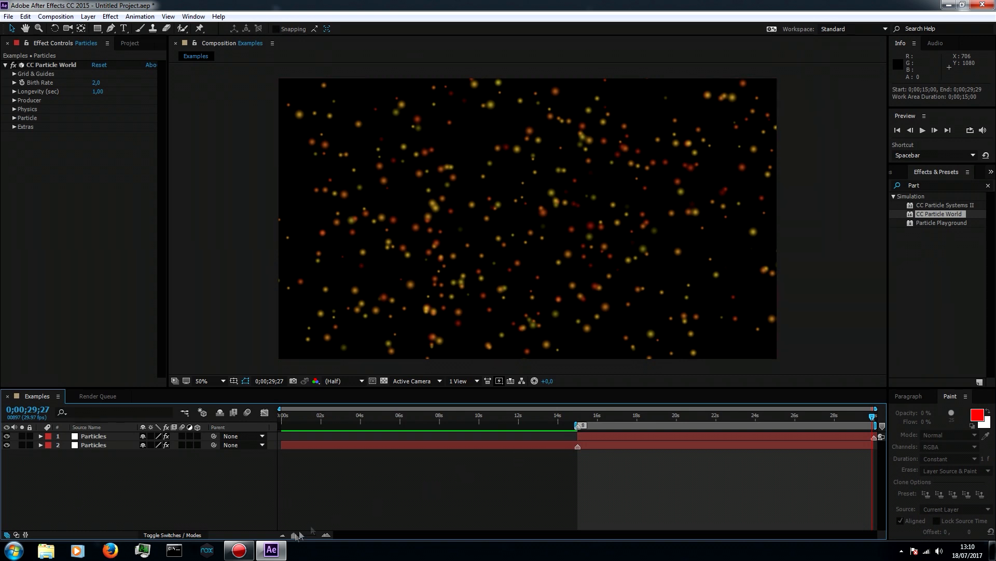
drag(293, 535, 317, 536)
click(333, 417)
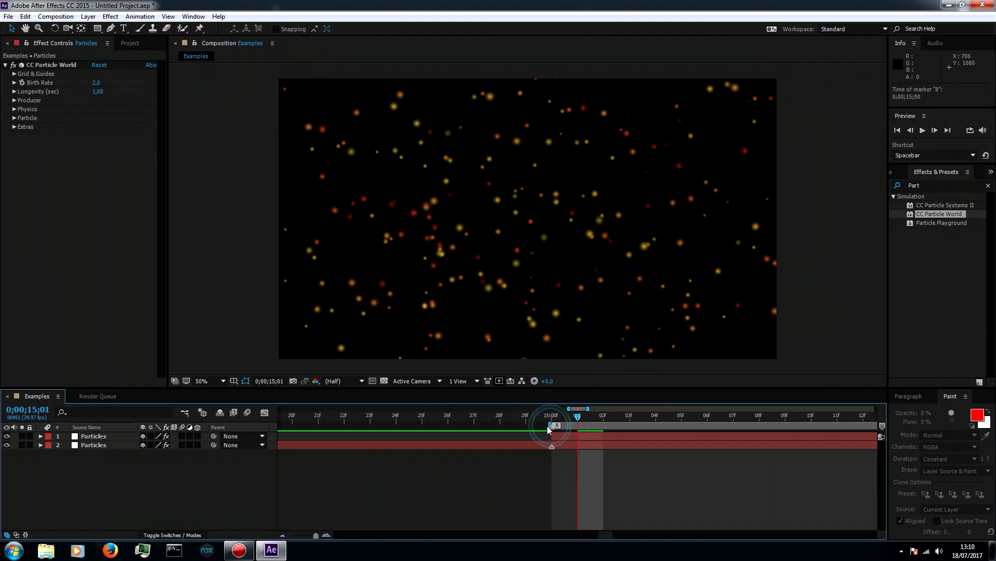
mouse_move(550, 426)
mouse_down()
mouse_move(526, 426)
mouse_move(548, 434)
mouse_up()
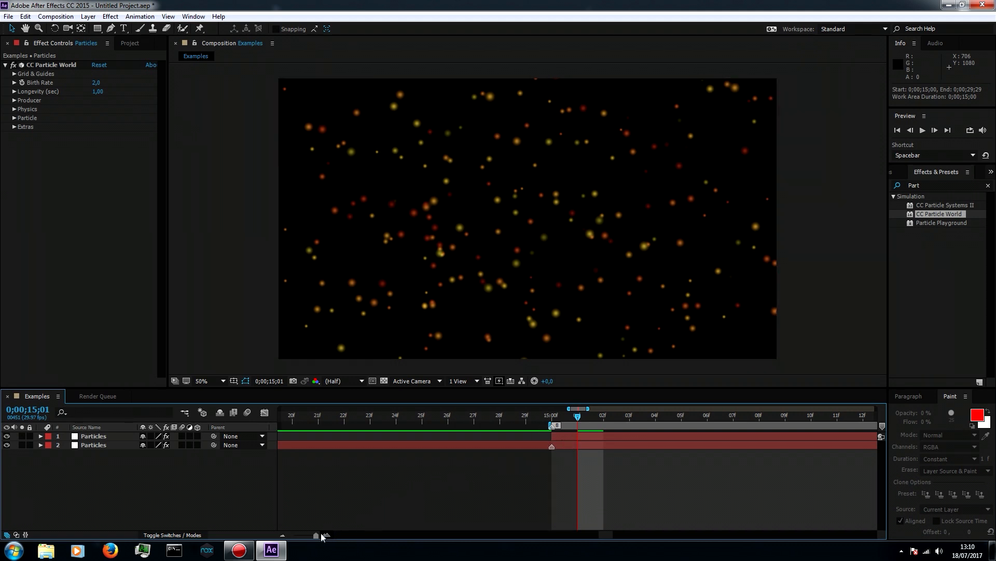
drag(316, 535, 286, 537)
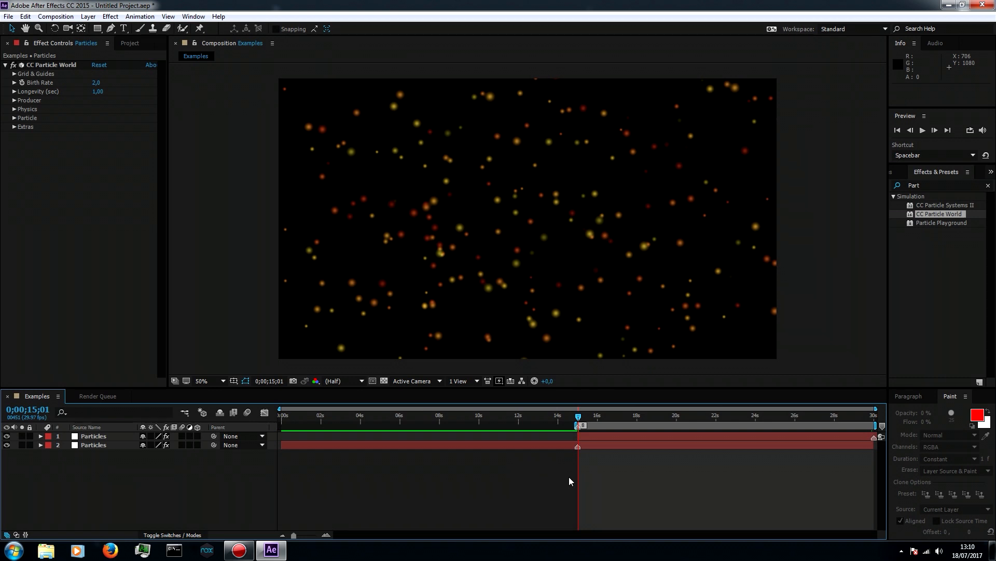
Trim the composition to the work area
click(55, 16)
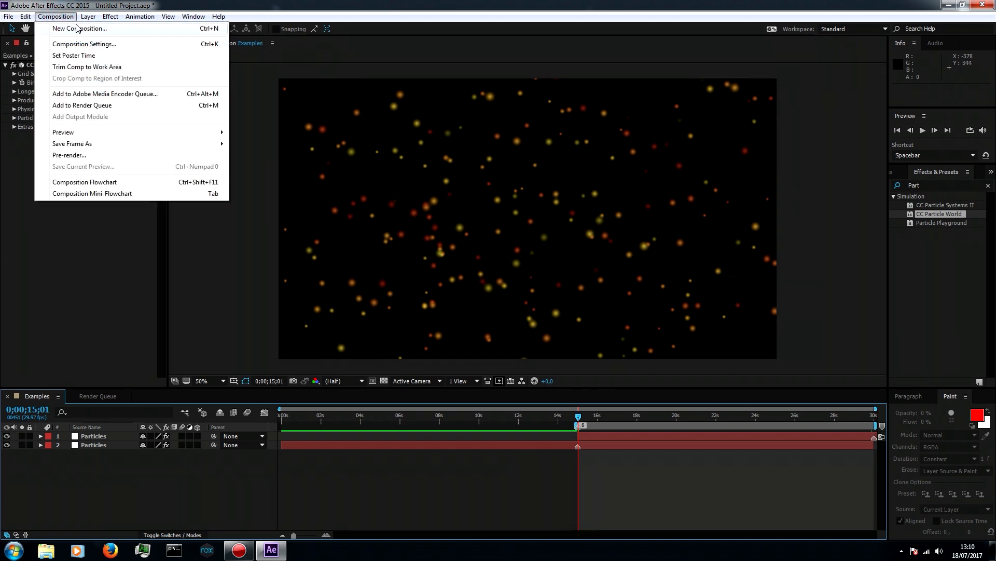
click(81, 70)
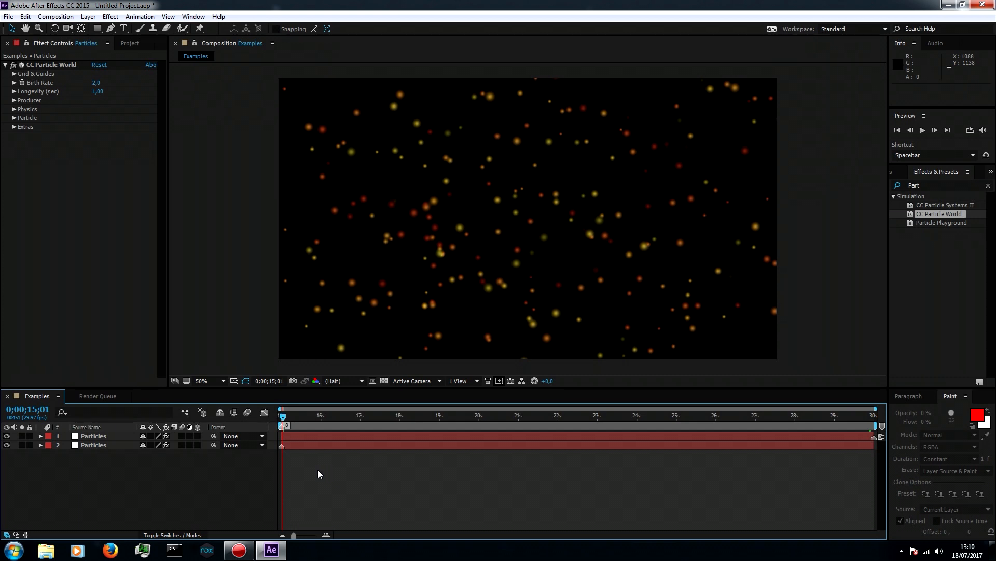
mouse_move(289, 536)
mouse_down()
mouse_move(324, 537)
mouse_move(285, 537)
mouse_up()
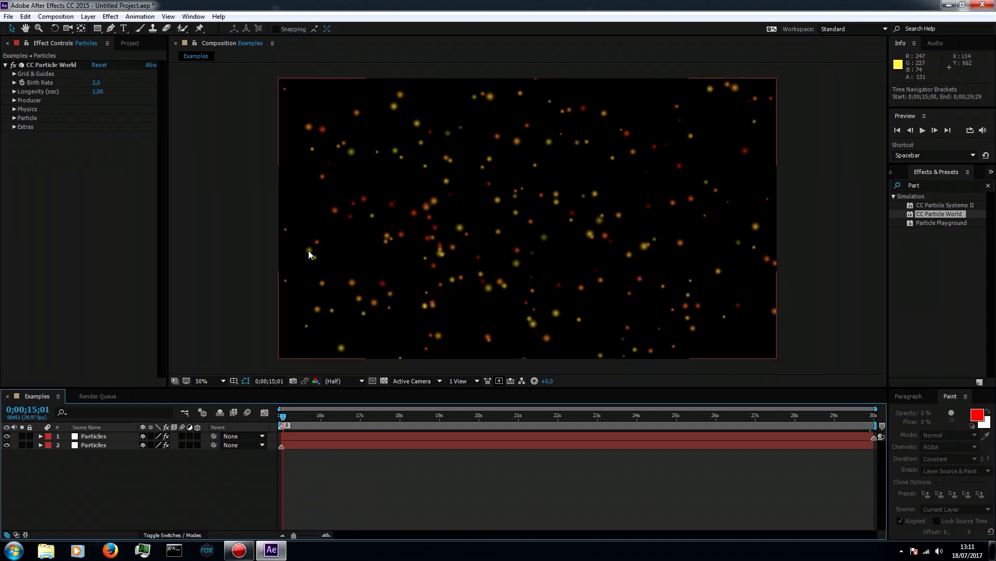
Compare the particle pattern at the first frame, 0;00;15;00, with the last frame, 0;00;29;29
click(280, 417)
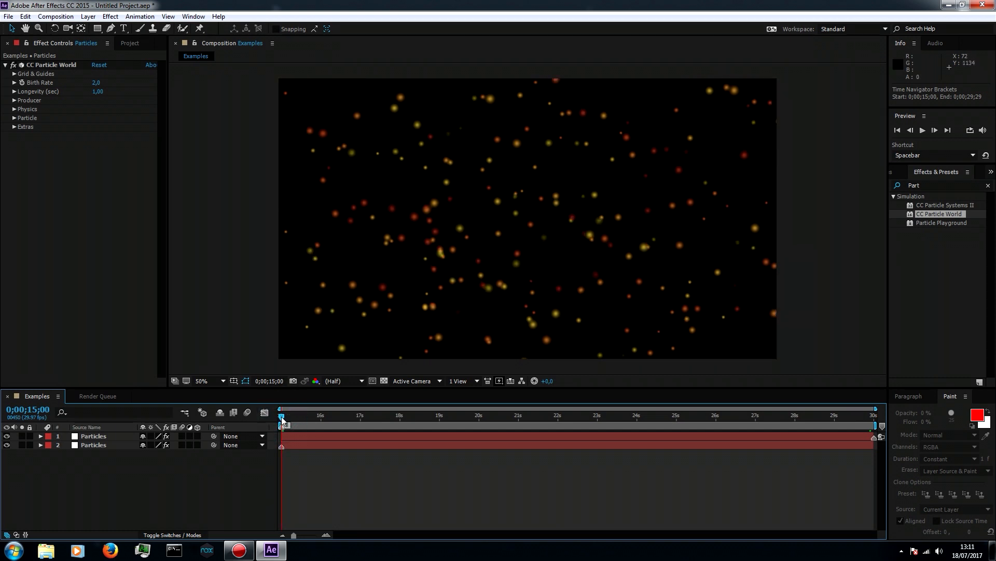
click(874, 437)
drag(282, 419, 901, 420)
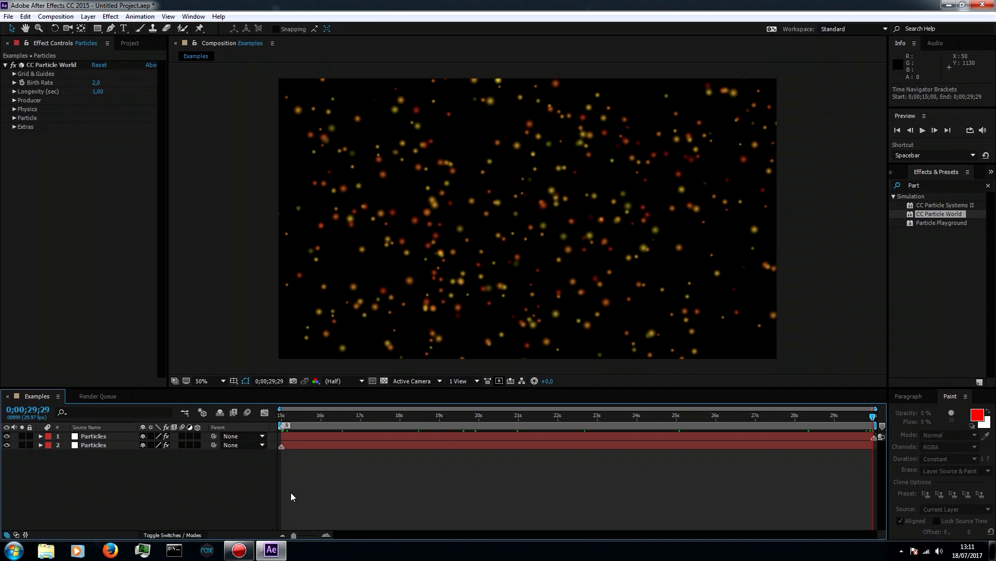
click(293, 535)
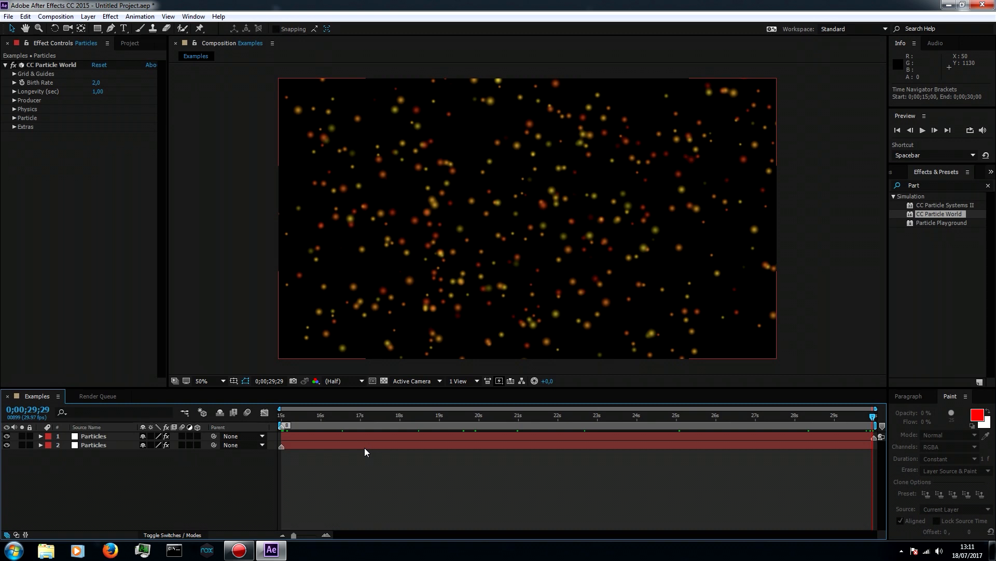
Trim a few frames off the start of the upper Particles layer and end the lower one at 0;00;29;24
click(283, 436)
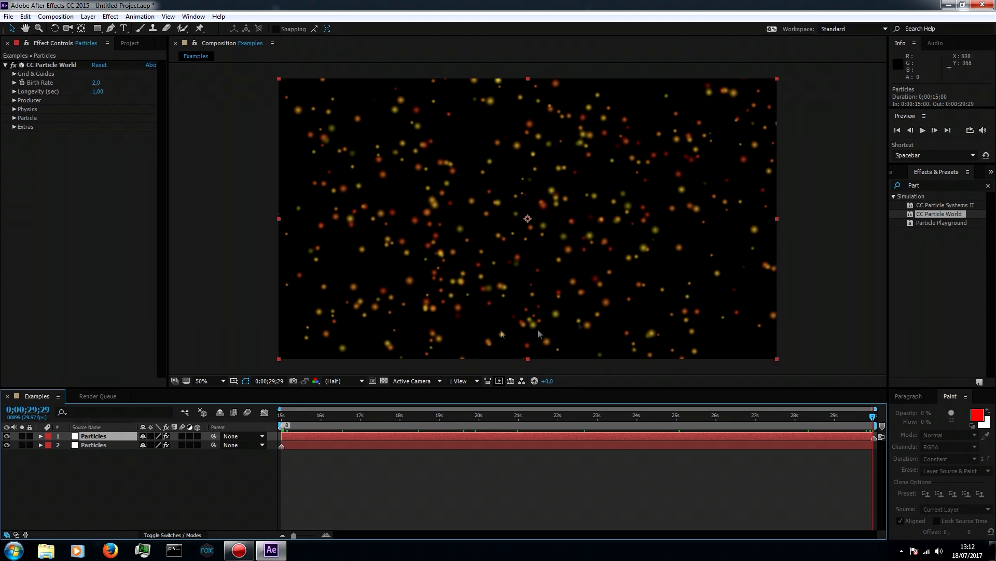
drag(282, 435, 292, 435)
click(864, 445)
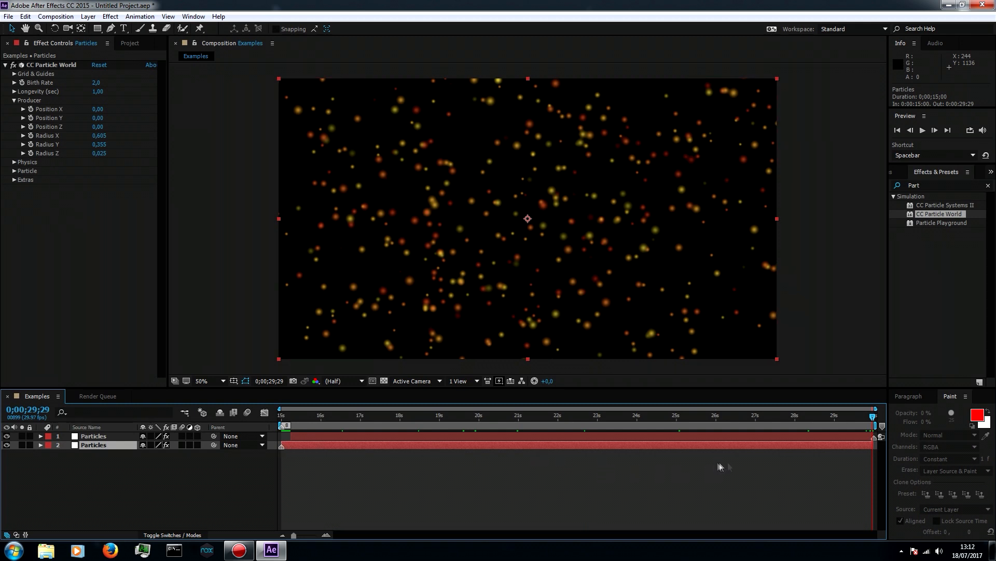
drag(872, 445, 865, 446)
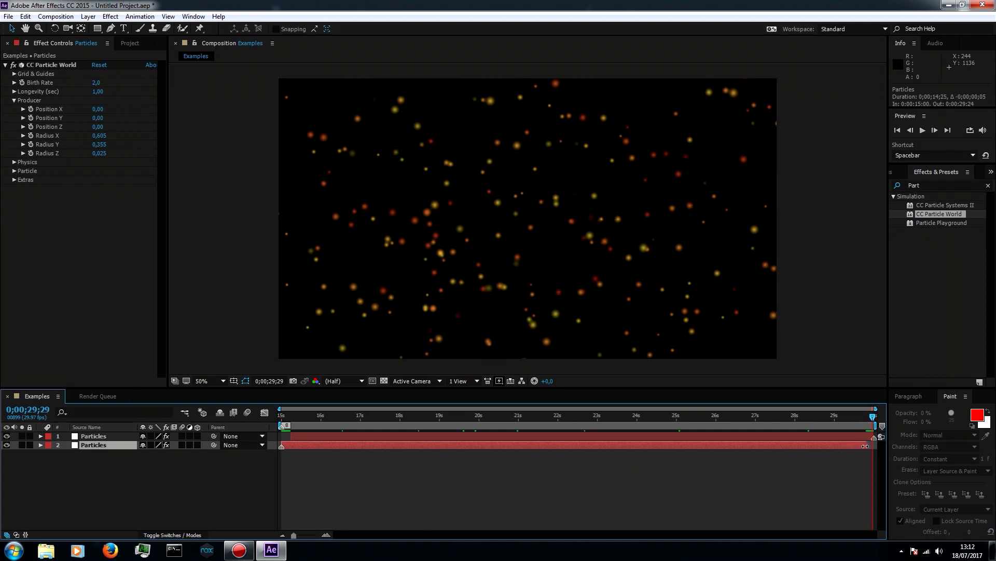
Check the first and last frames, refining the upper layer's In point to 0;00;15;03 and the lower layer's Out point closer to the end
click(875, 419)
drag(874, 419, 266, 417)
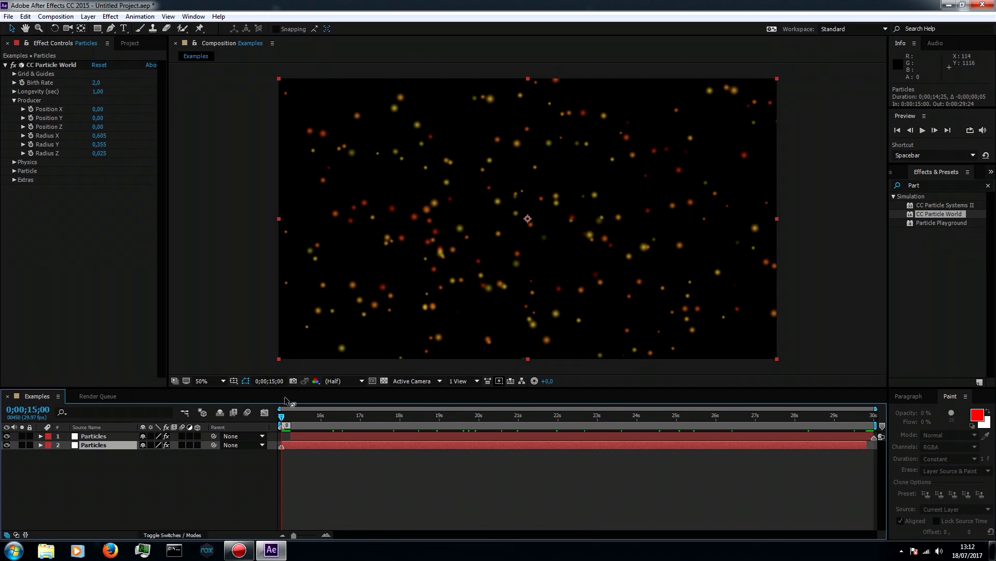
key(End)
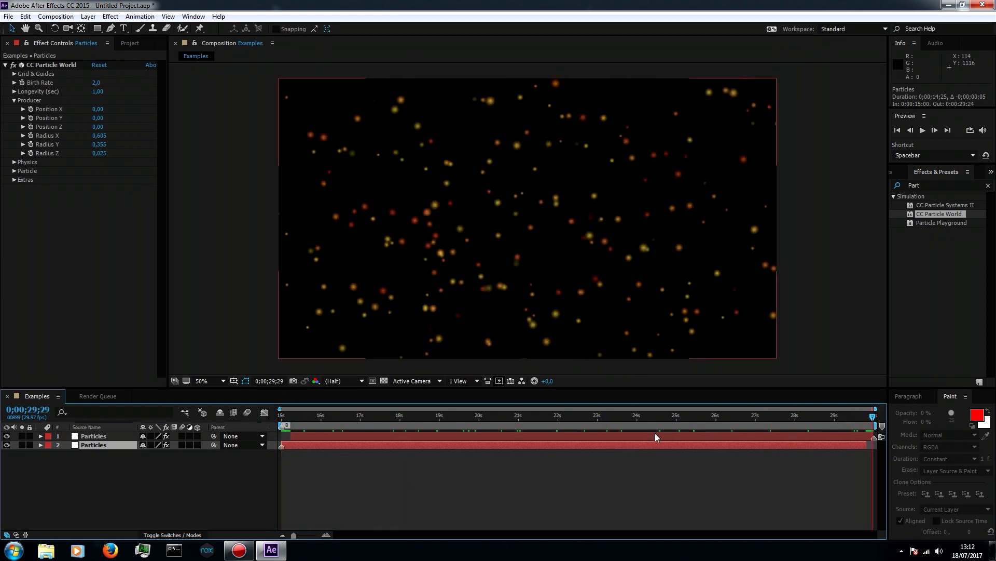
drag(865, 444, 869, 445)
drag(291, 436, 286, 436)
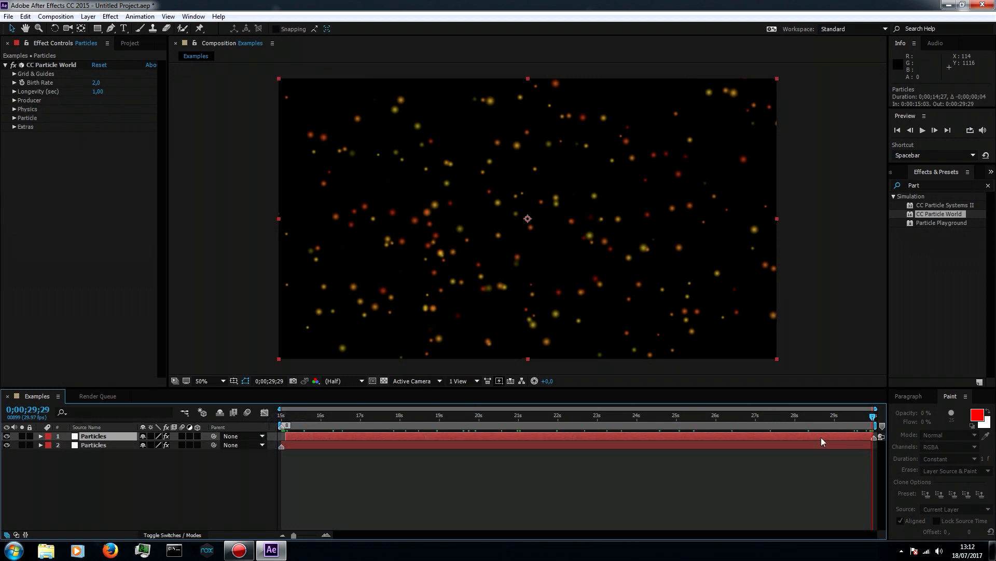
Preview the particle animation from 0;00;15;00 and inspect the section near the composition's end
drag(877, 418, 282, 419)
key(space)
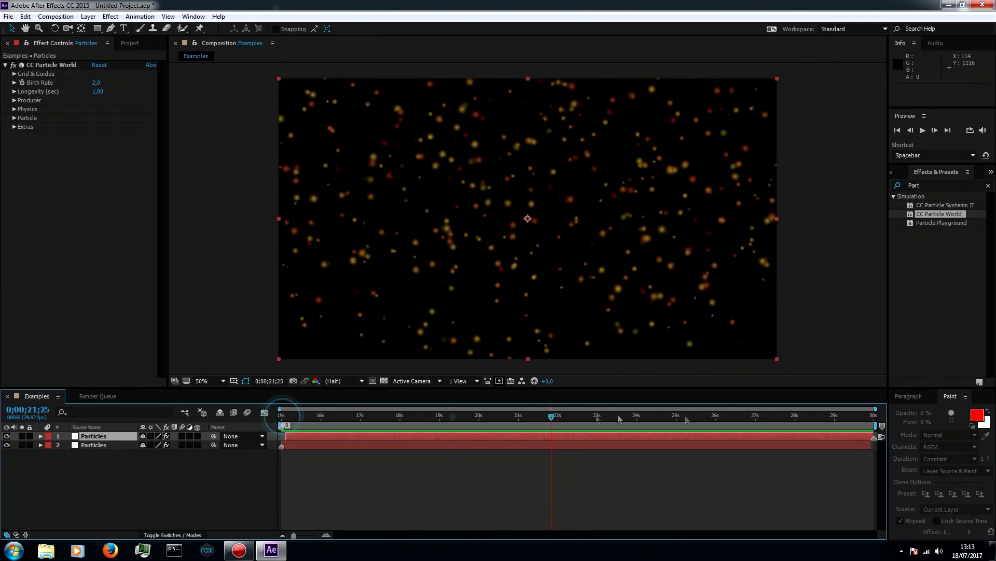
click(837, 424)
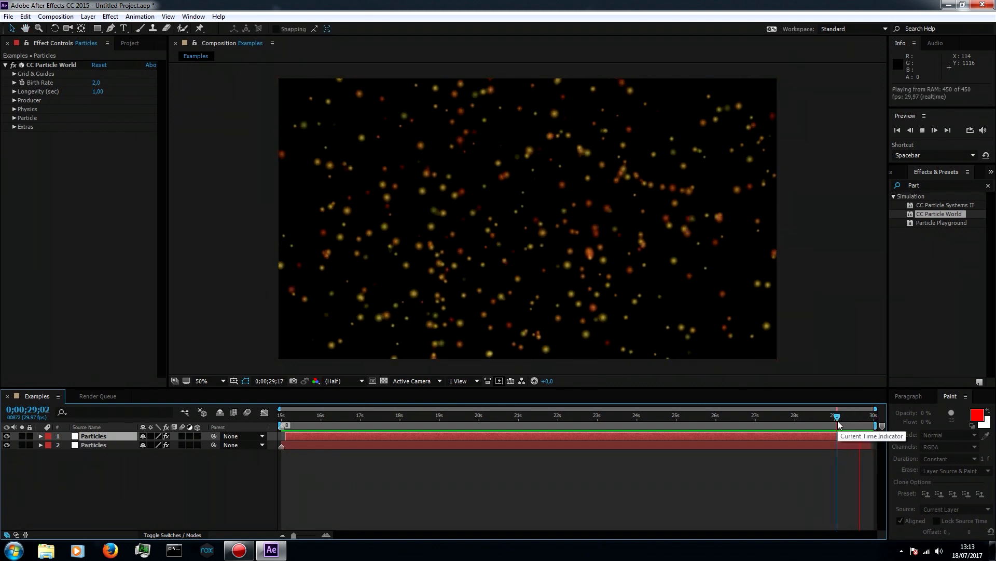
click(821, 425)
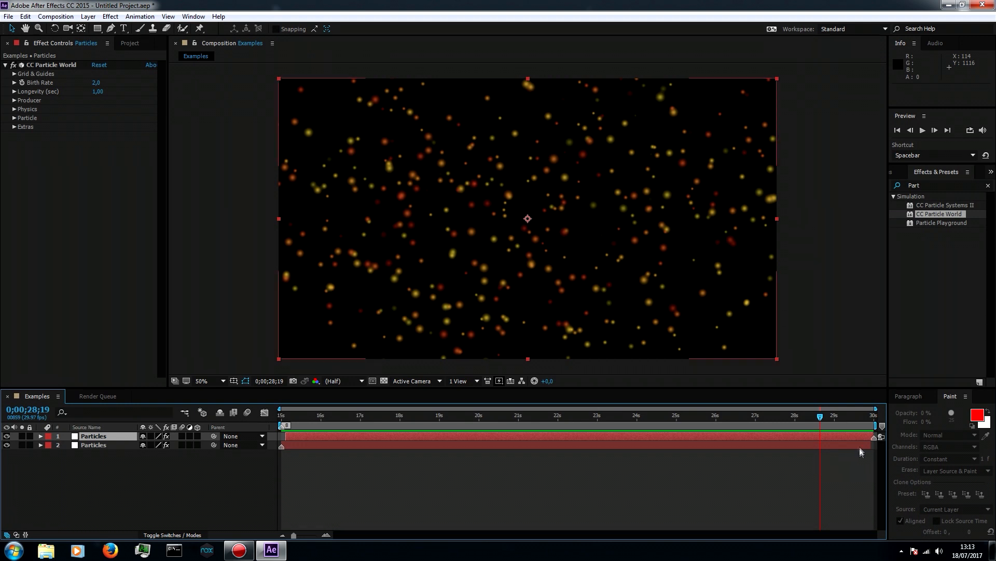
Play the particle animation from around 0;00;28;28 and inspect how it passes from the last frames back to the start
drag(820, 419, 833, 419)
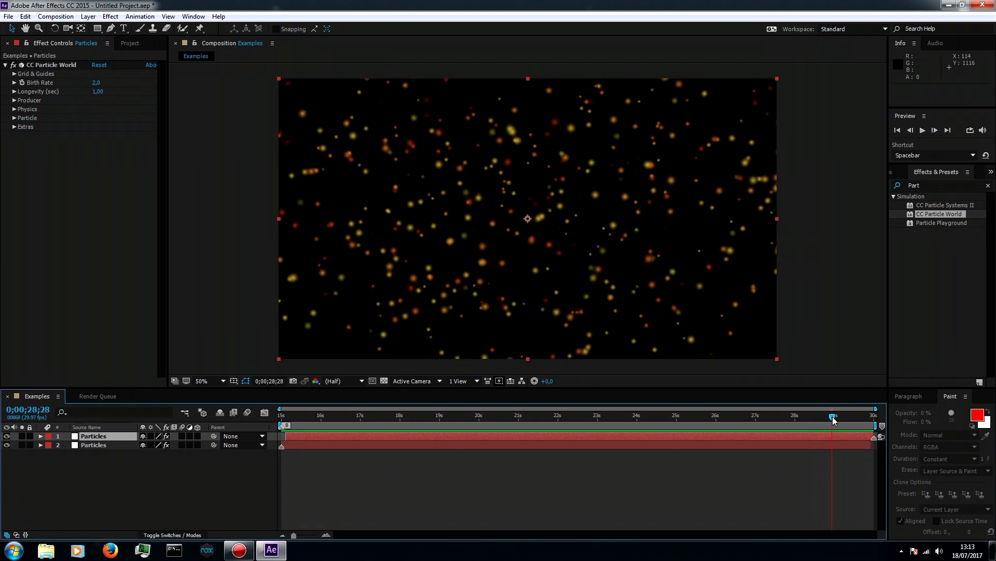
click(872, 445)
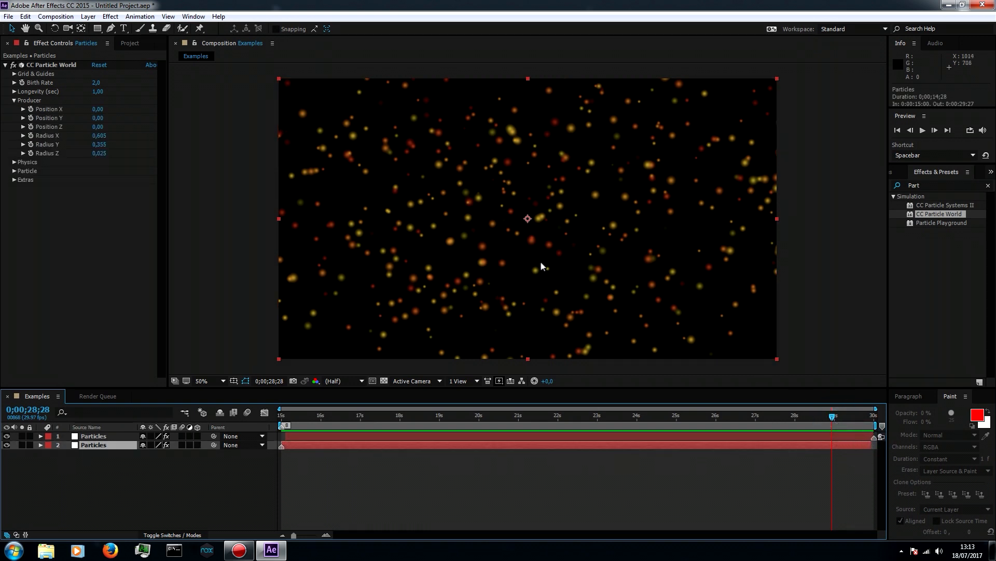
key(space)
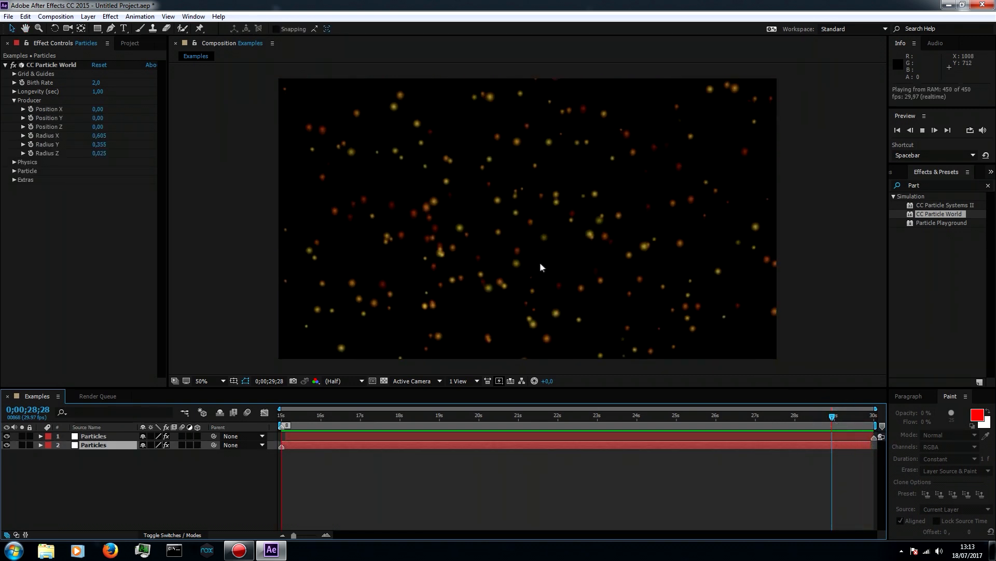
click(860, 418)
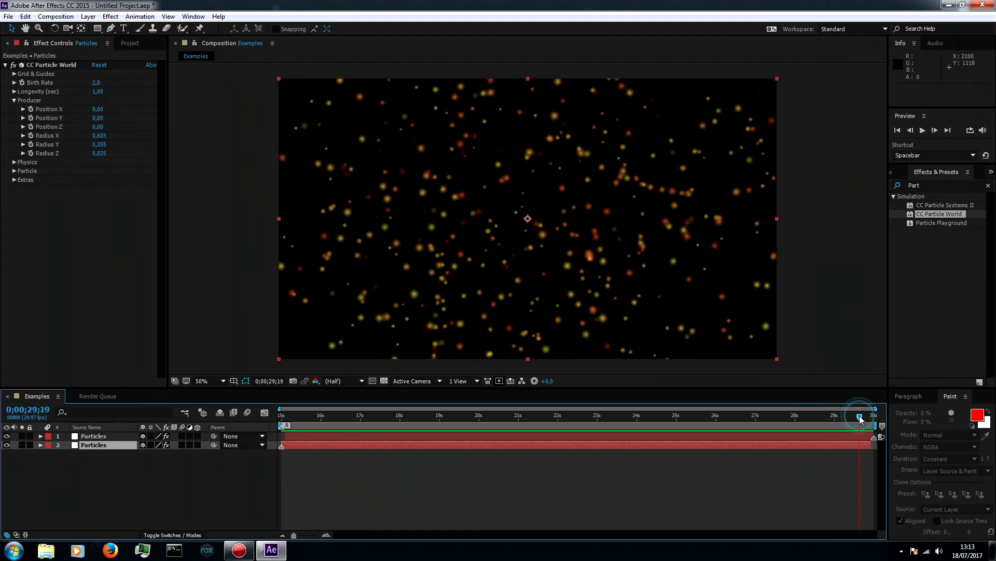
click(802, 418)
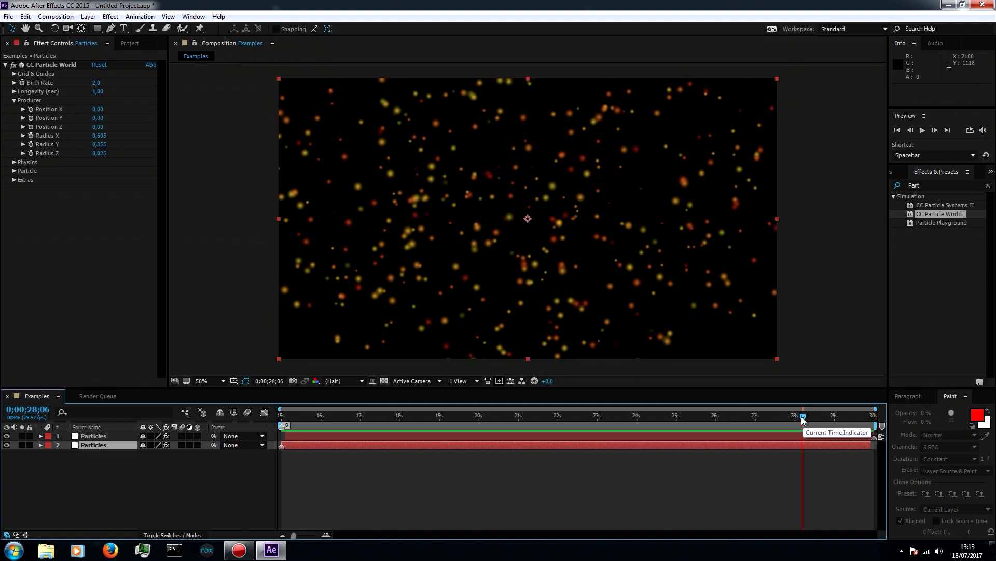
Expand the upper Particles layer's Transform properties to reach its Opacity
click(285, 435)
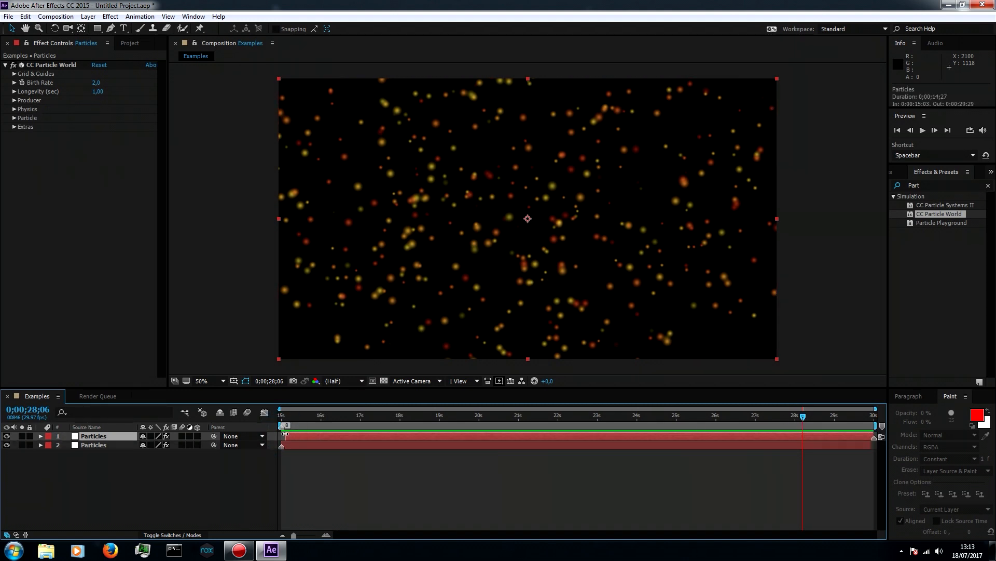
click(41, 436)
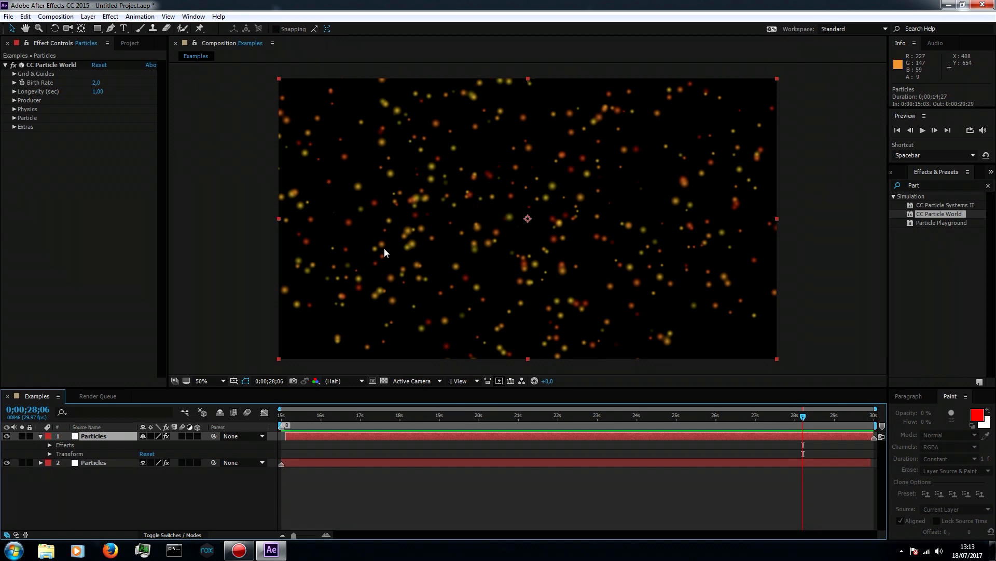
click(50, 454)
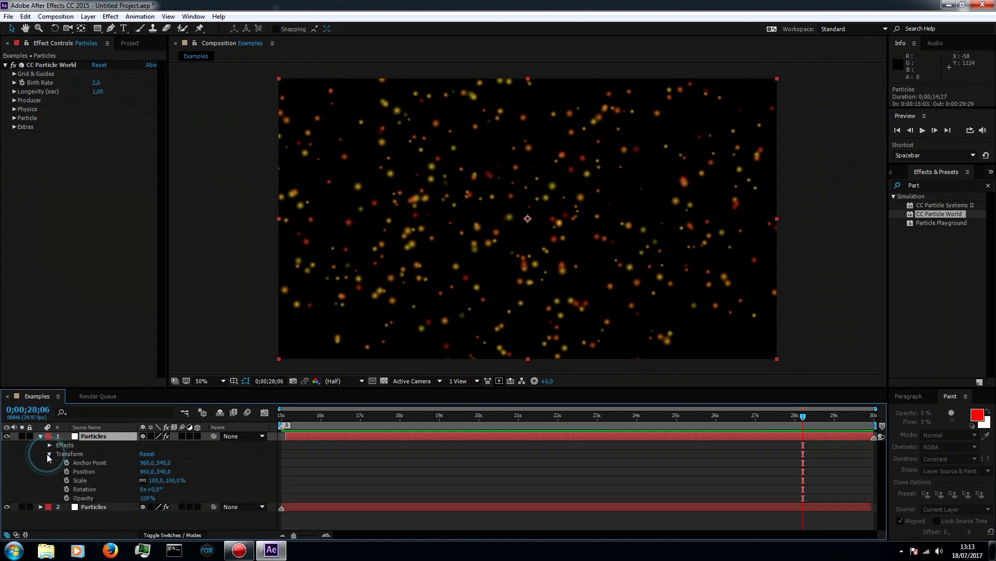
click(81, 498)
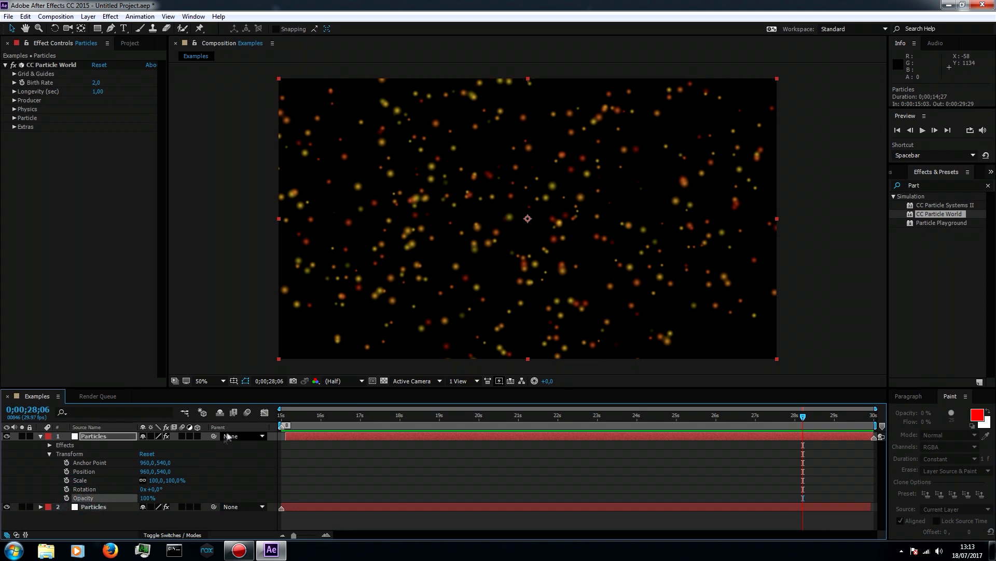
click(284, 435)
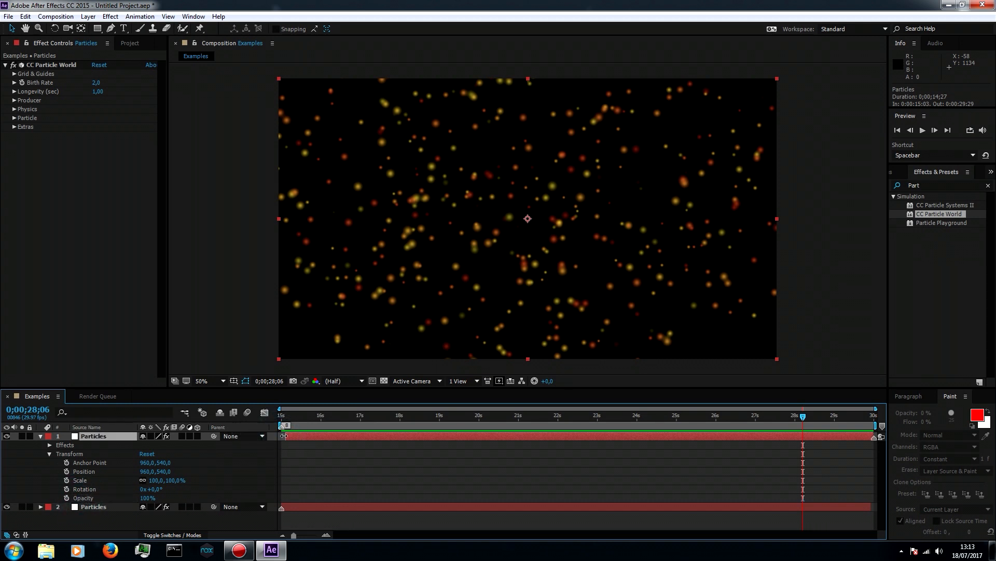
Zoom in on the timeline's start and trim the upper Particles layer's In point to 0;00;15;05
drag(803, 417, 286, 434)
drag(294, 535, 314, 535)
drag(305, 434, 319, 435)
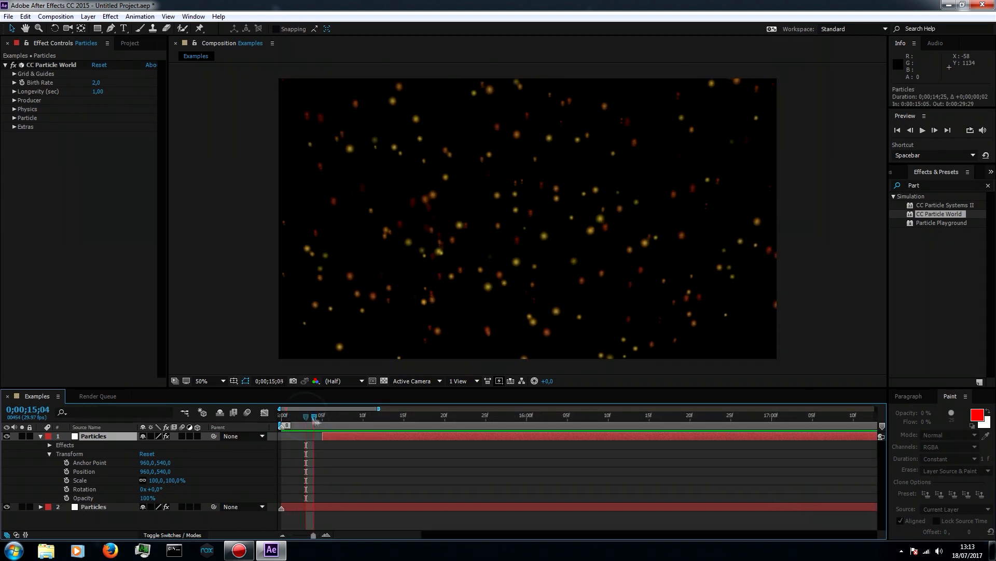
key(i)
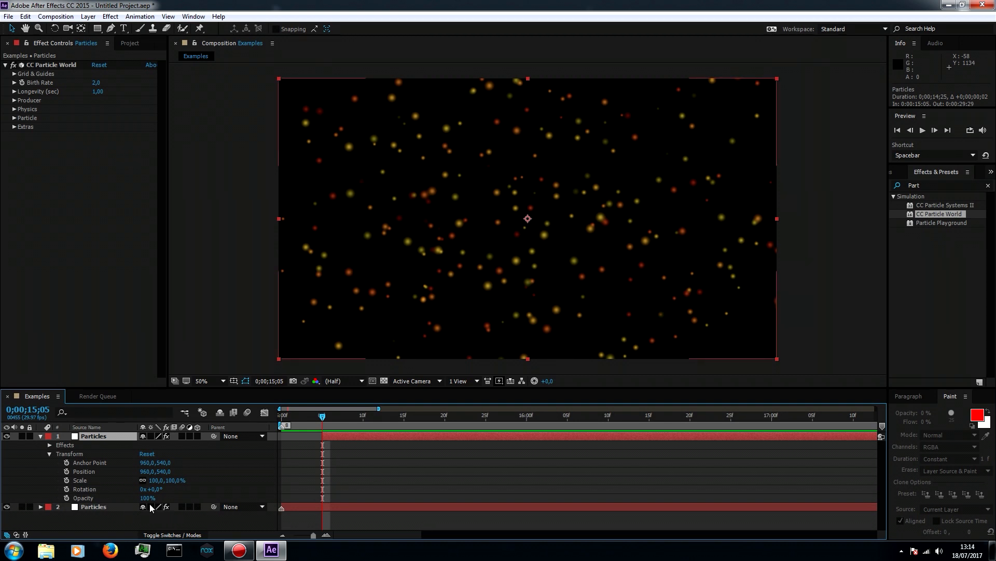
Keyframe the upper Particles layer's Opacity from 0% at 0;00;15;05 to 100% at 0;00;15;15
click(66, 498)
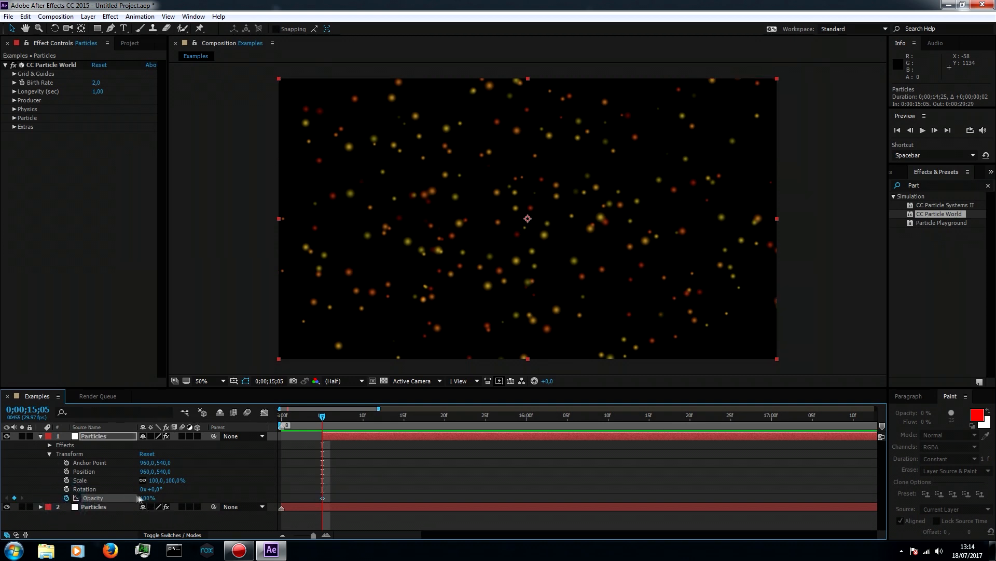
drag(148, 499, 52, 503)
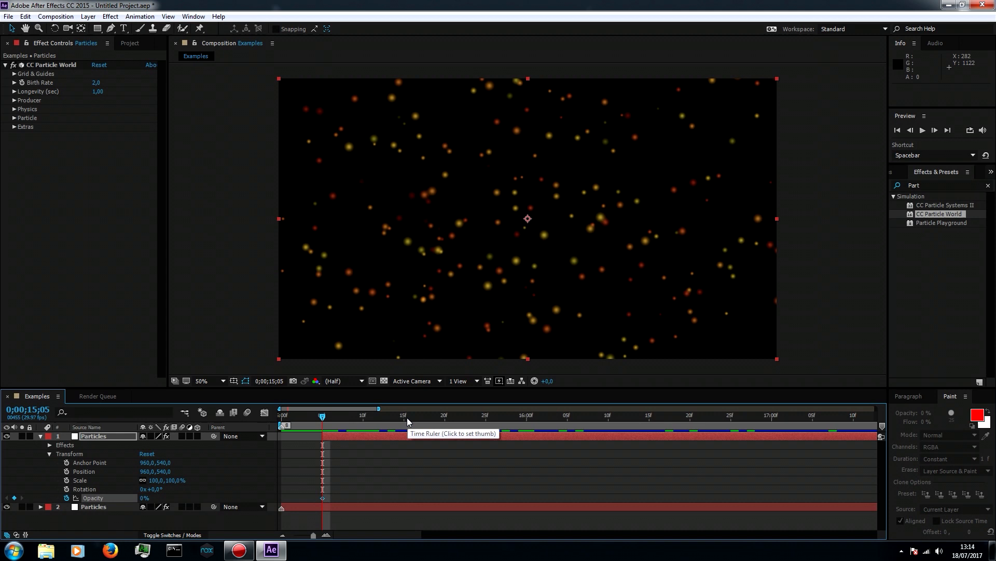
click(404, 437)
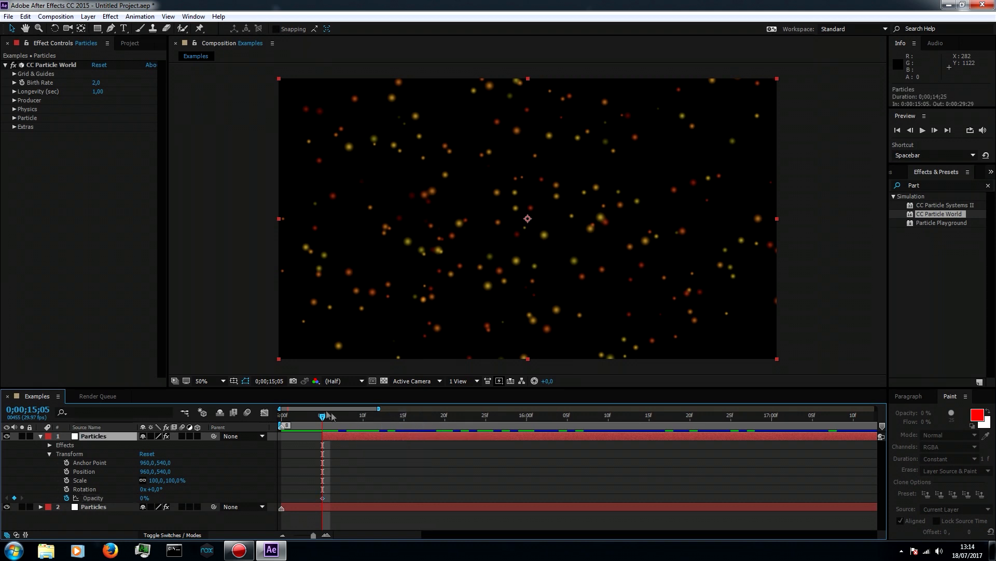
drag(323, 416, 404, 418)
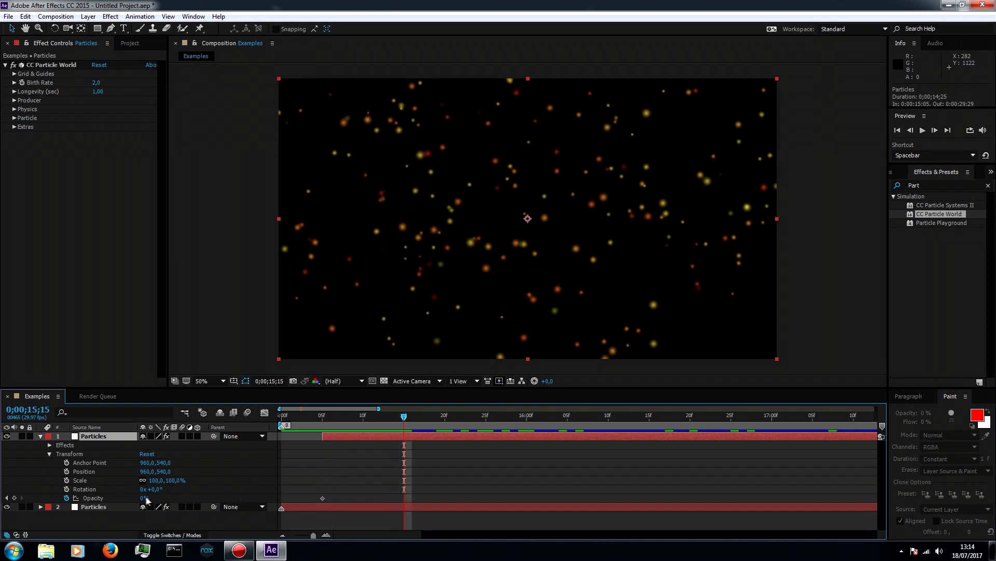
drag(138, 497, 218, 494)
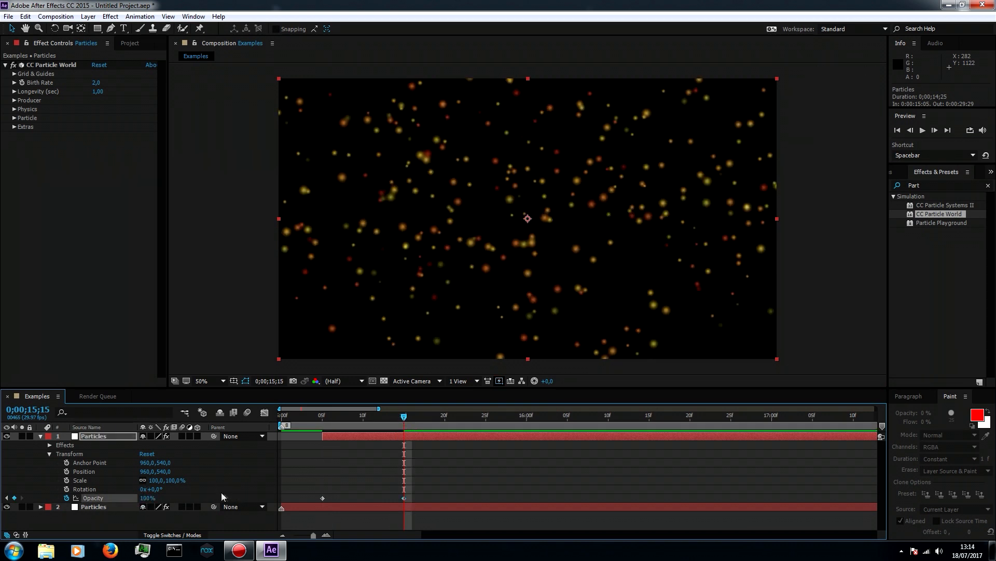
Move the upper layer's 100% Opacity keyframe to 0;00;16;00 and preview the fade-in from 0;00;15;00
key(space)
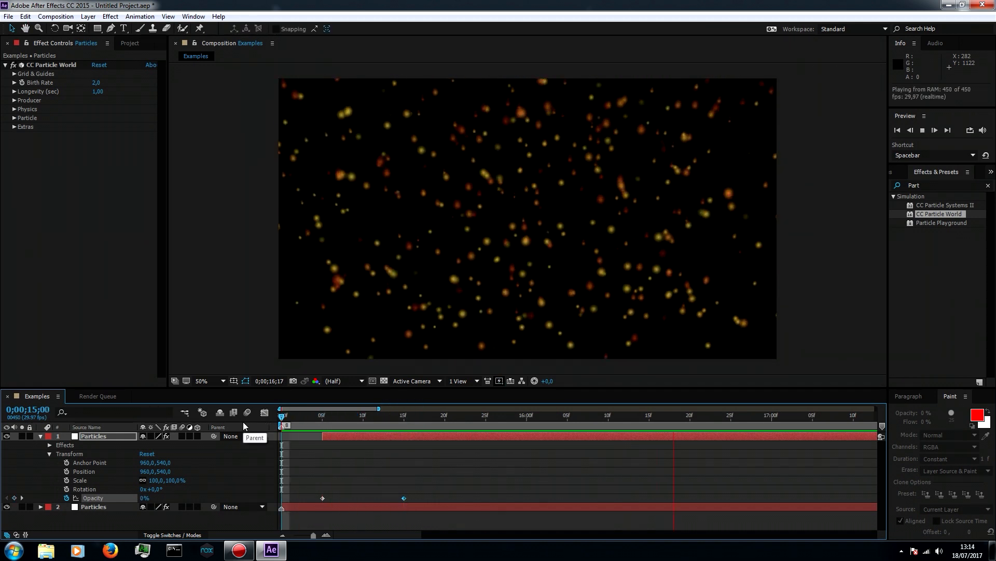
key(space)
drag(403, 497, 526, 495)
click(284, 420)
key(space)
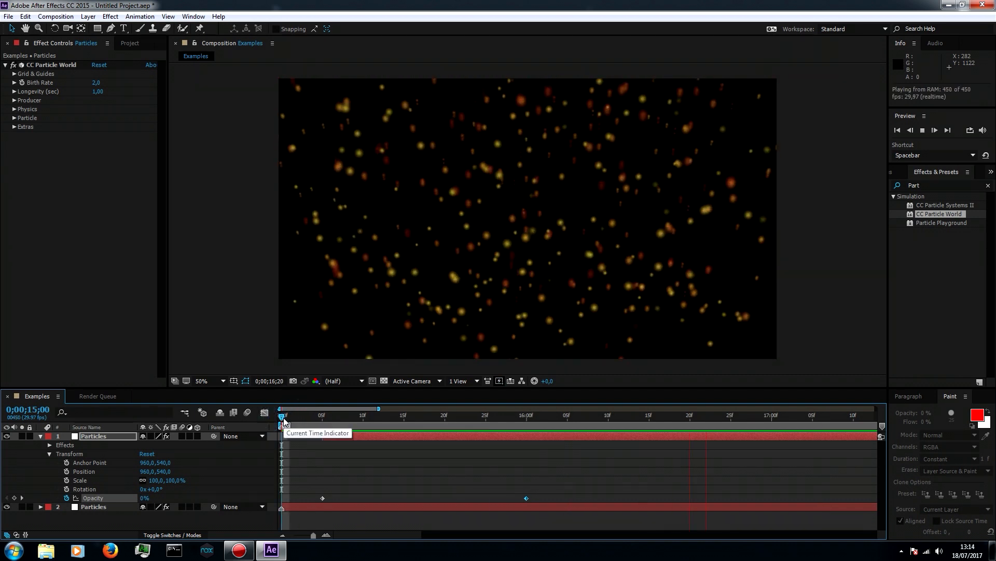
key(space)
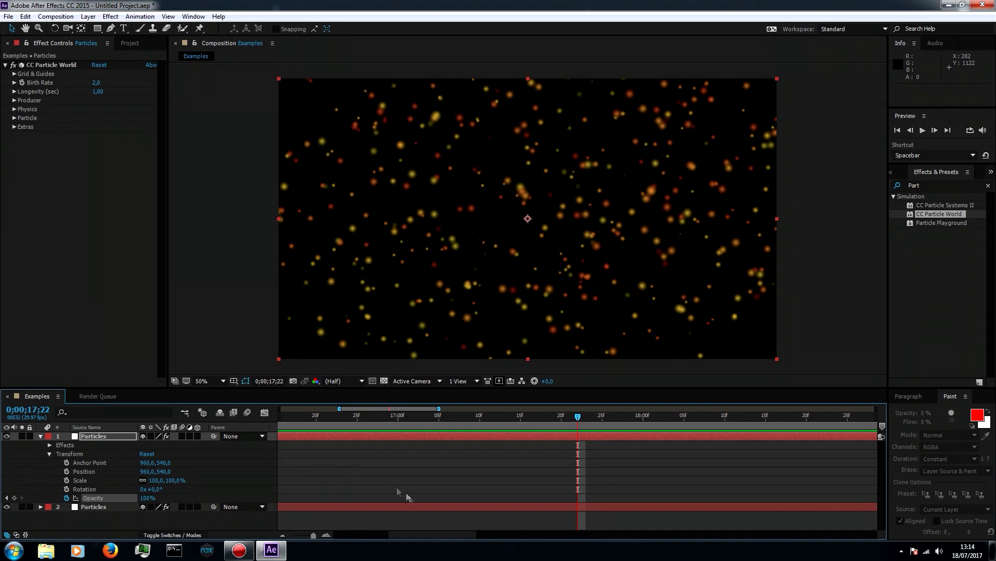
Collapse the upper layer, expand the lower Particles layer's Transform properties, and add a 100% Opacity keyframe at 0;00;29;27
drag(410, 534, 845, 533)
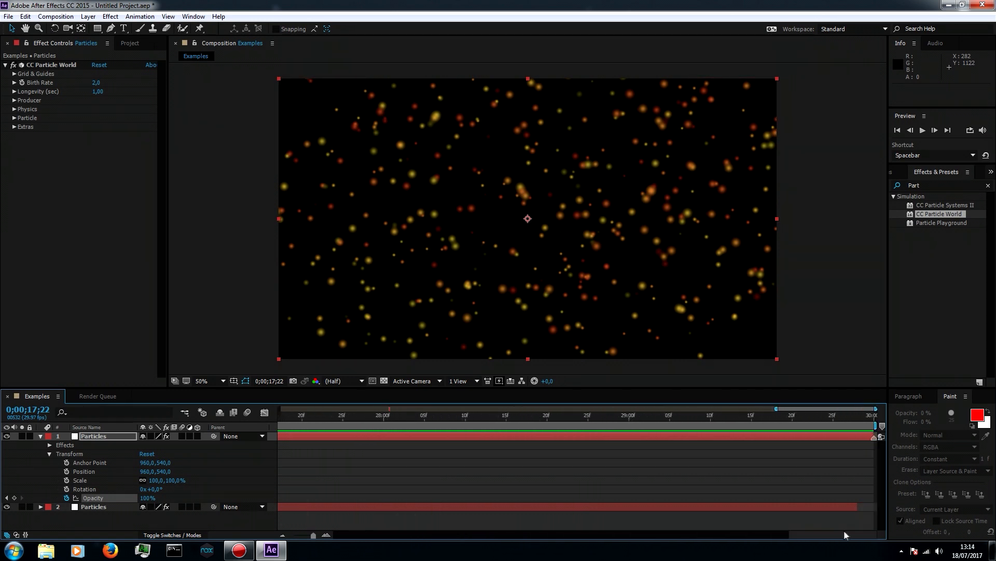
click(850, 419)
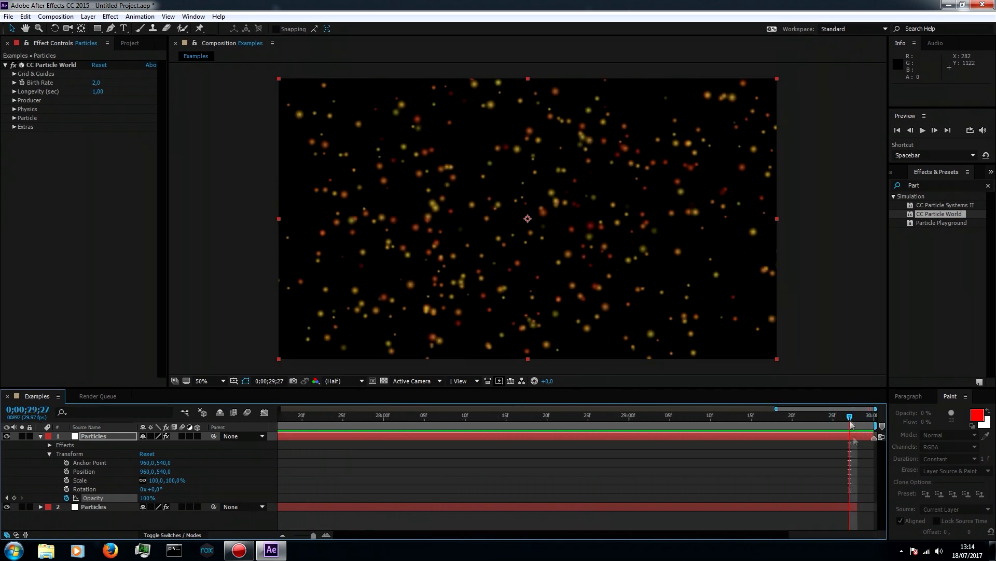
click(853, 508)
click(49, 454)
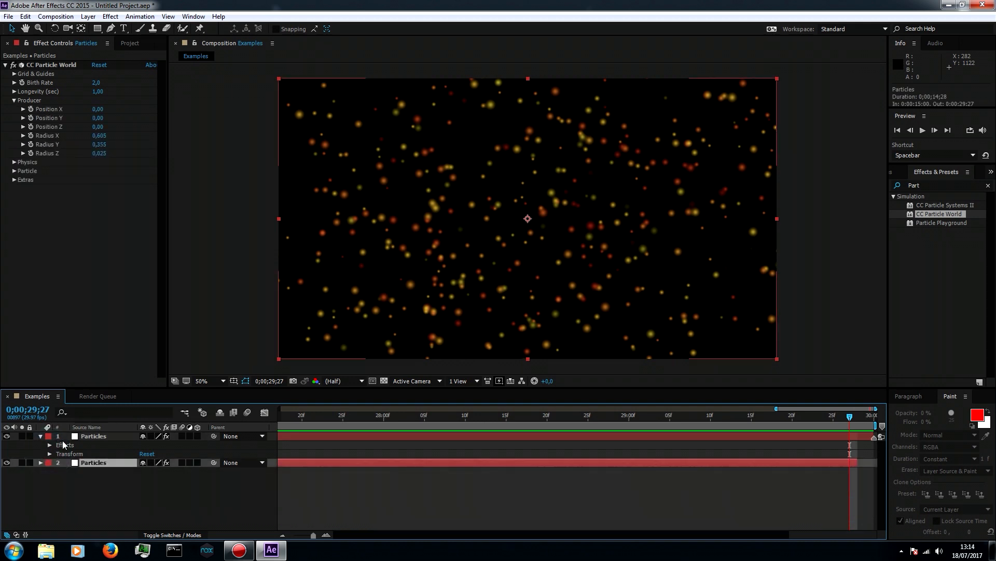
click(41, 449)
click(41, 437)
click(40, 445)
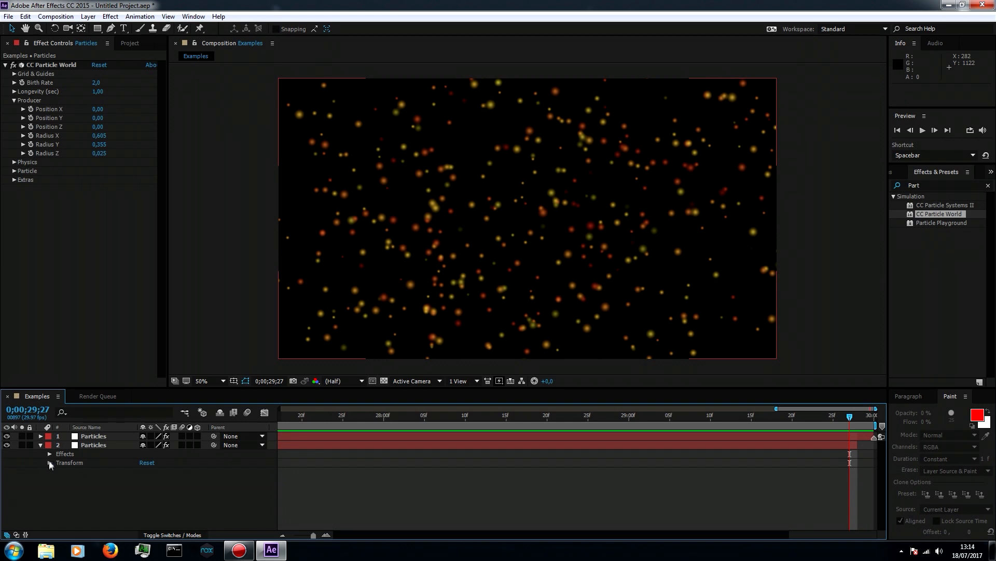
click(49, 463)
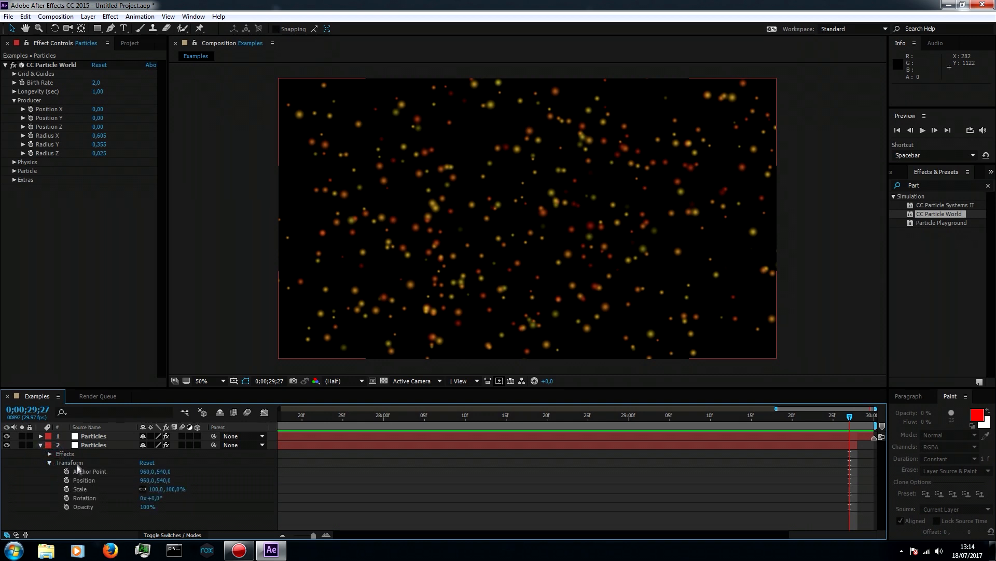
click(76, 507)
click(67, 507)
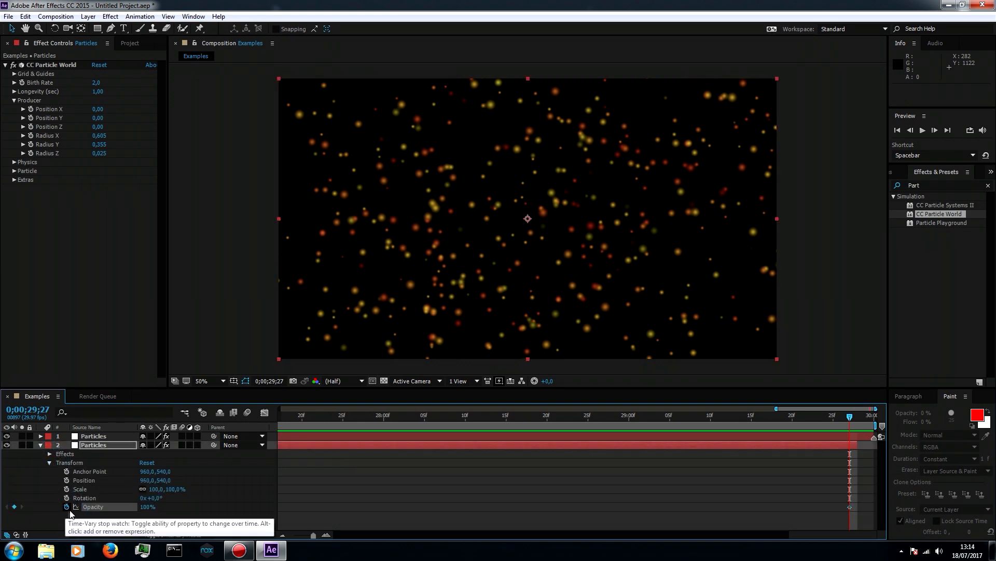
Shift the lower layer's Opacity keyframe to 0;00;29;28 with a value of 0%, and add a 100% keyframe at 0;00;29;10
click(854, 418)
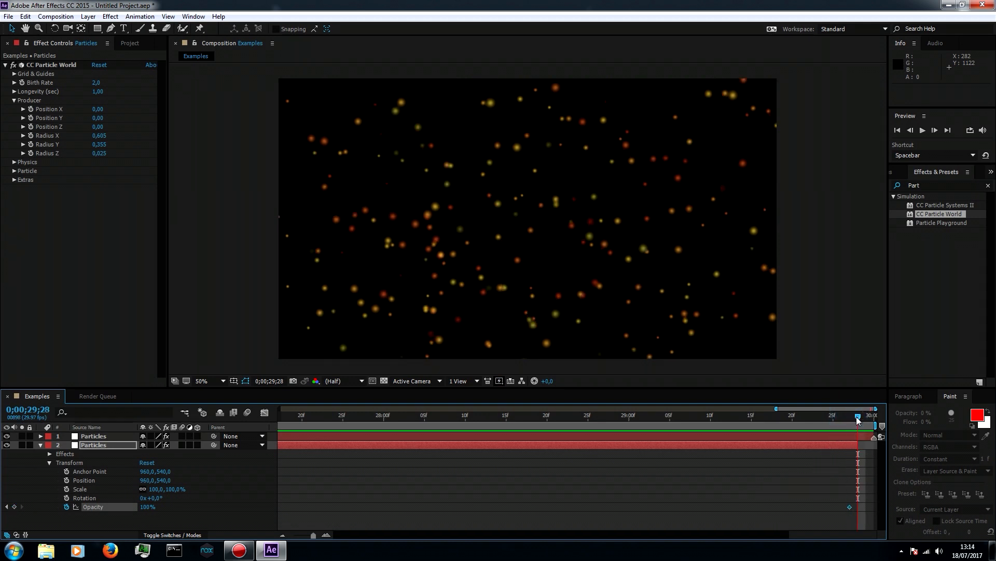
click(851, 506)
drag(855, 508, 859, 508)
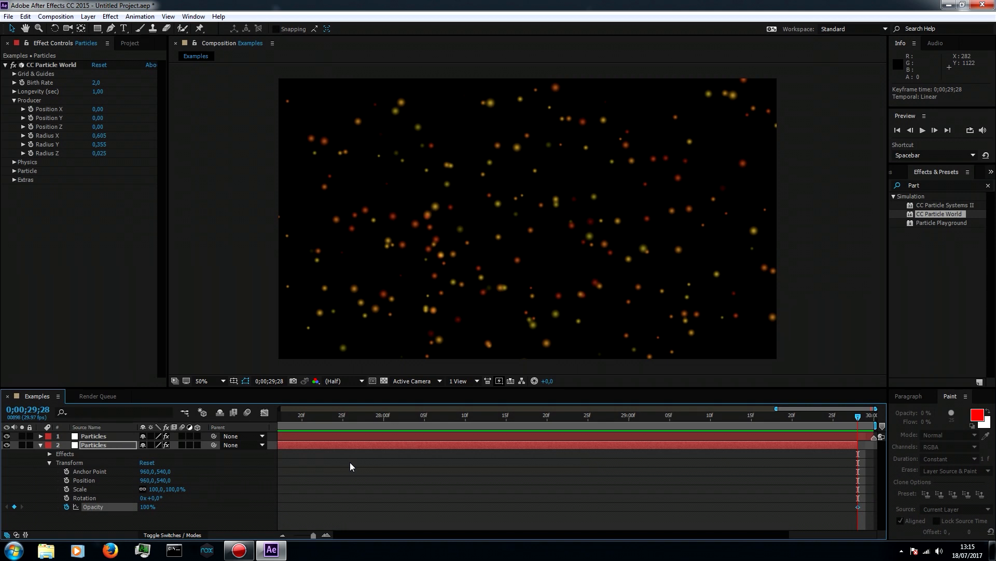
drag(148, 506, 87, 511)
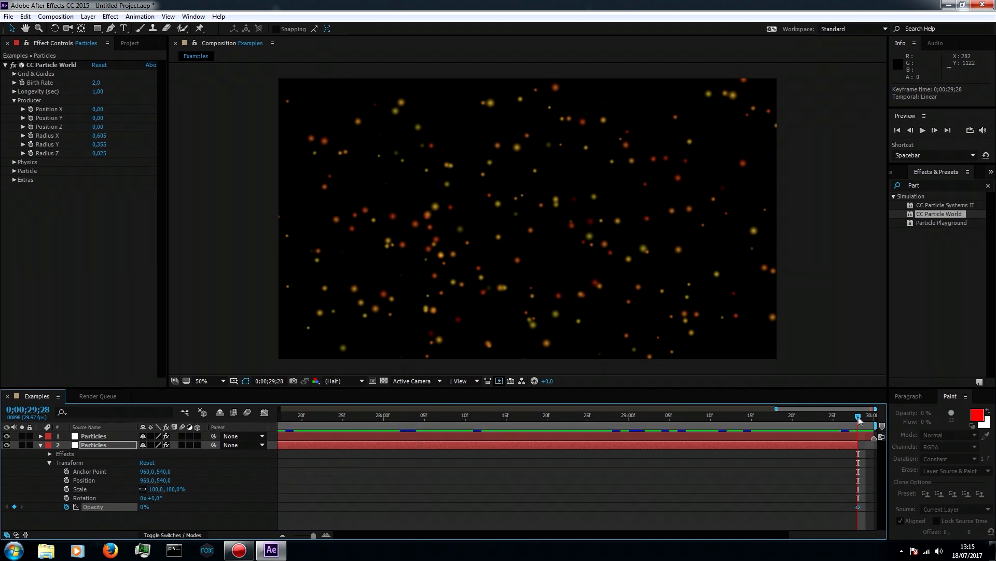
click(792, 418)
drag(763, 423, 711, 420)
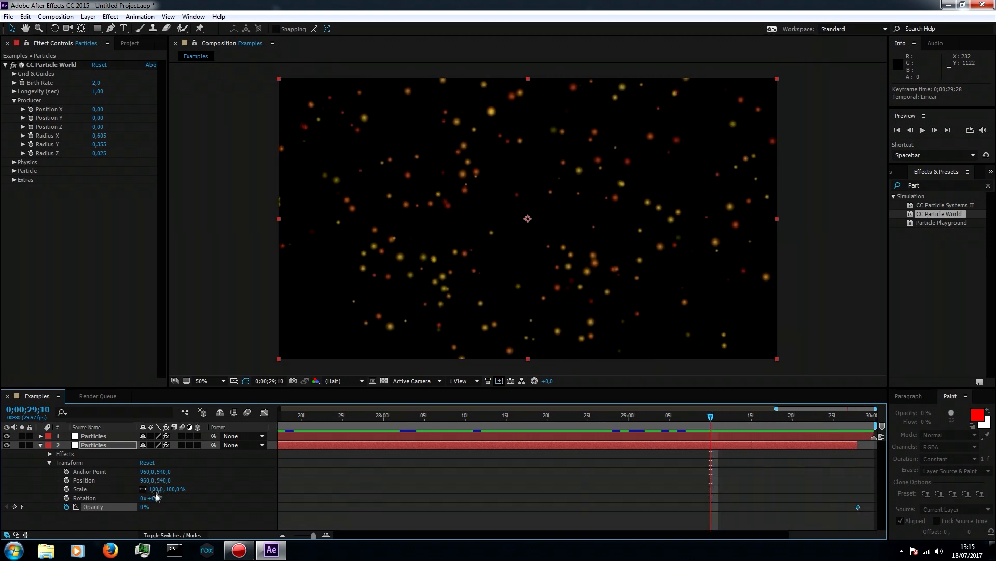
drag(145, 507, 198, 504)
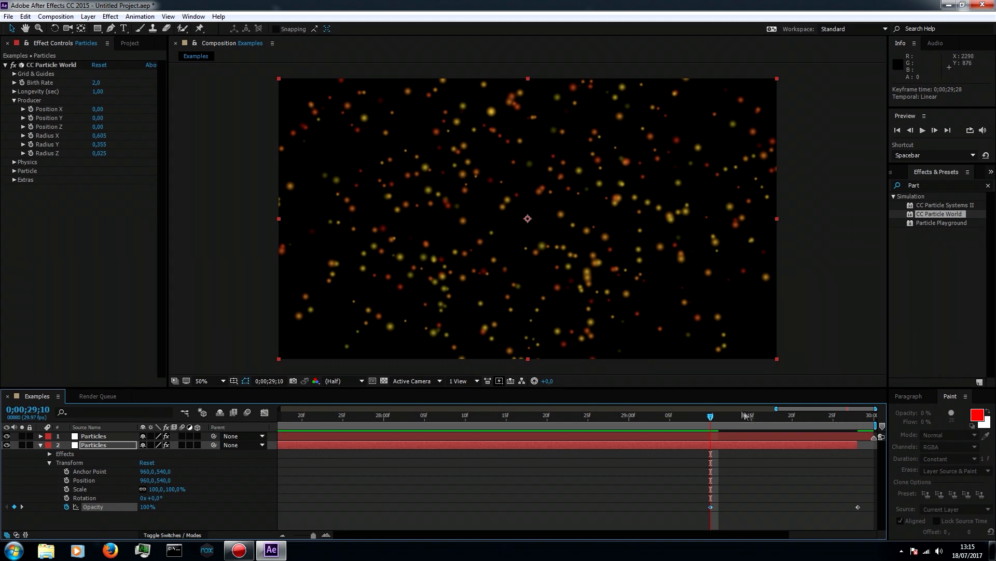
Preview the loop transition from 0;00;28;25 and 0;00;28;10, checking the lower layer's fade-out and the upper layer's fade-in
drag(711, 418, 589, 426)
key(space)
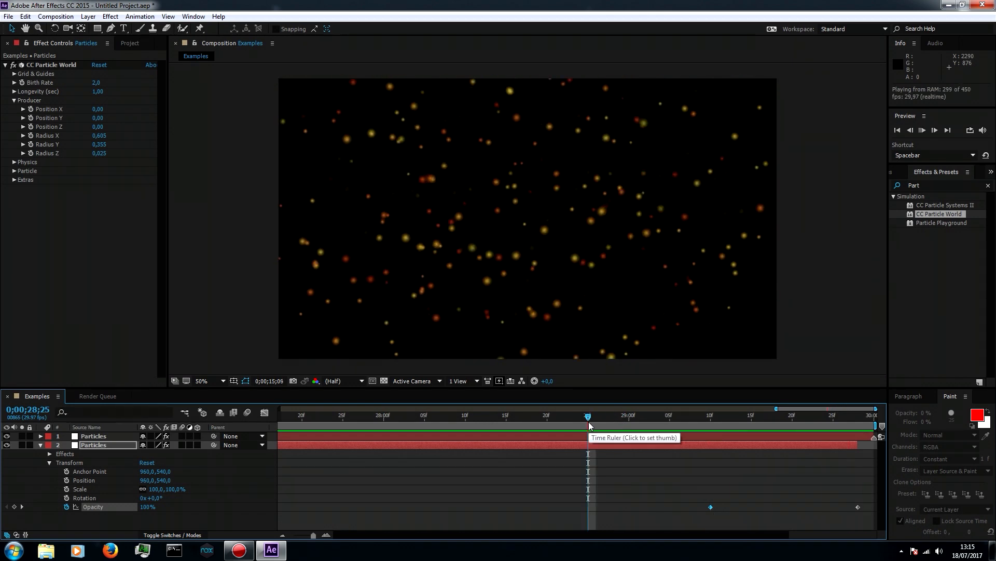
drag(589, 426, 468, 414)
key(space)
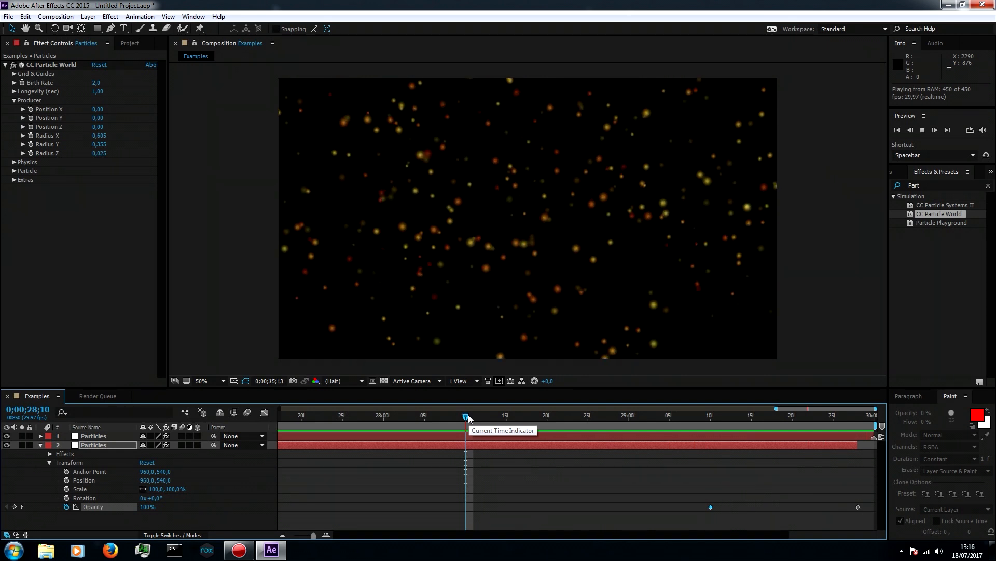
key(space)
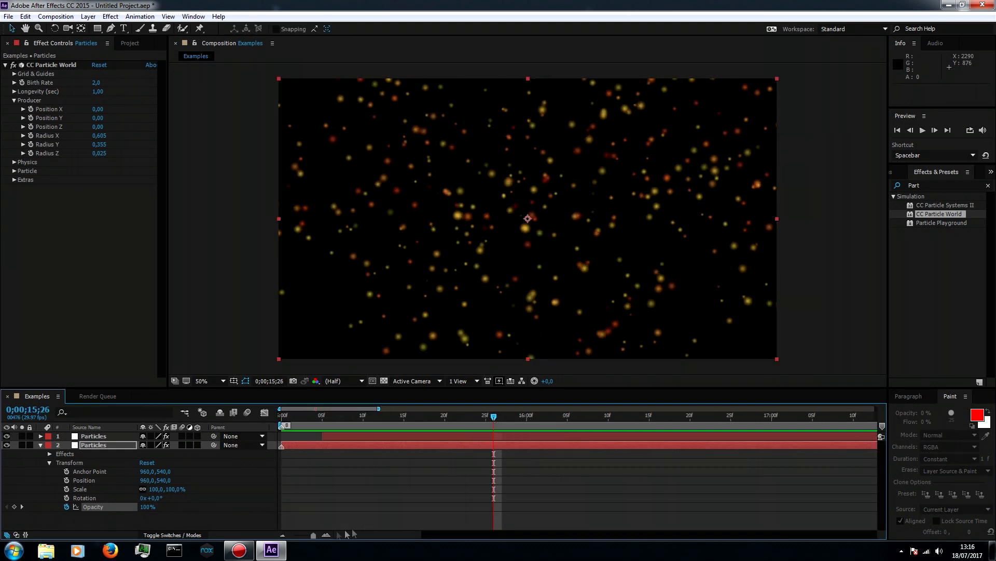
Move the lower layer's 100% Opacity keyframe to just after 0;00;29;00 and preview the loop from 0;00;28;18
drag(314, 535, 293, 535)
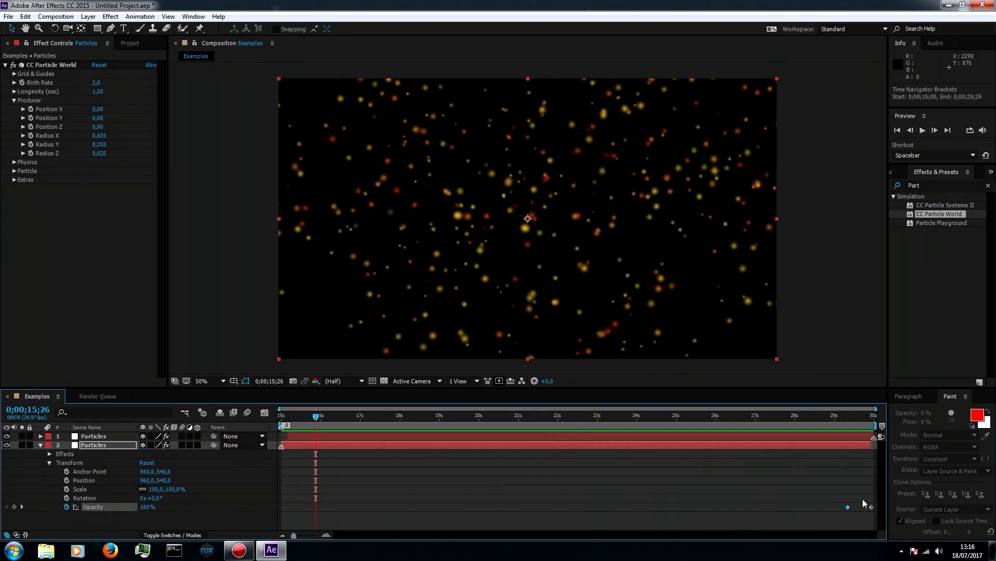
drag(847, 507, 839, 507)
click(820, 422)
key(space)
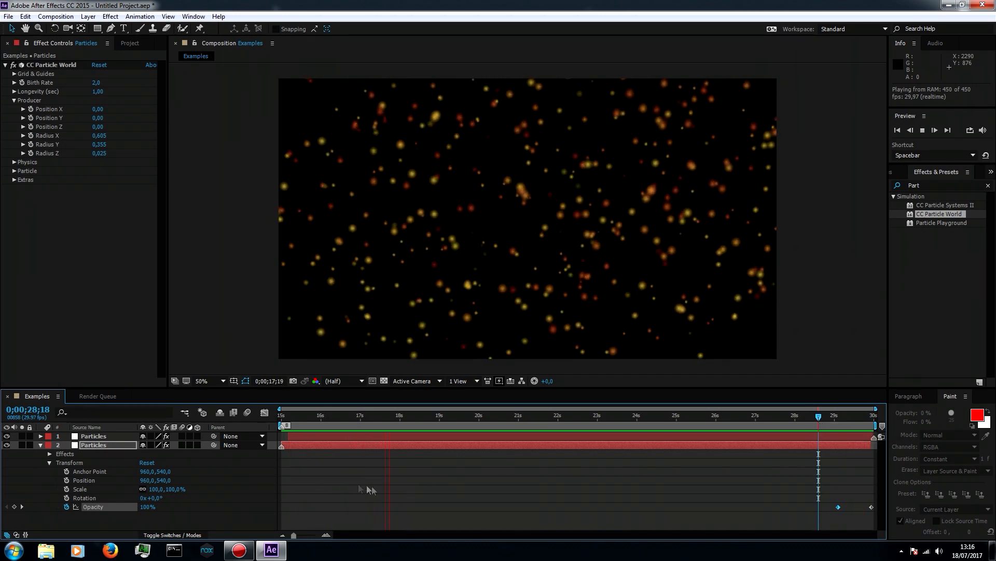
Stop the loop preview and collapse the lower Particles layer's properties
drag(293, 536, 291, 536)
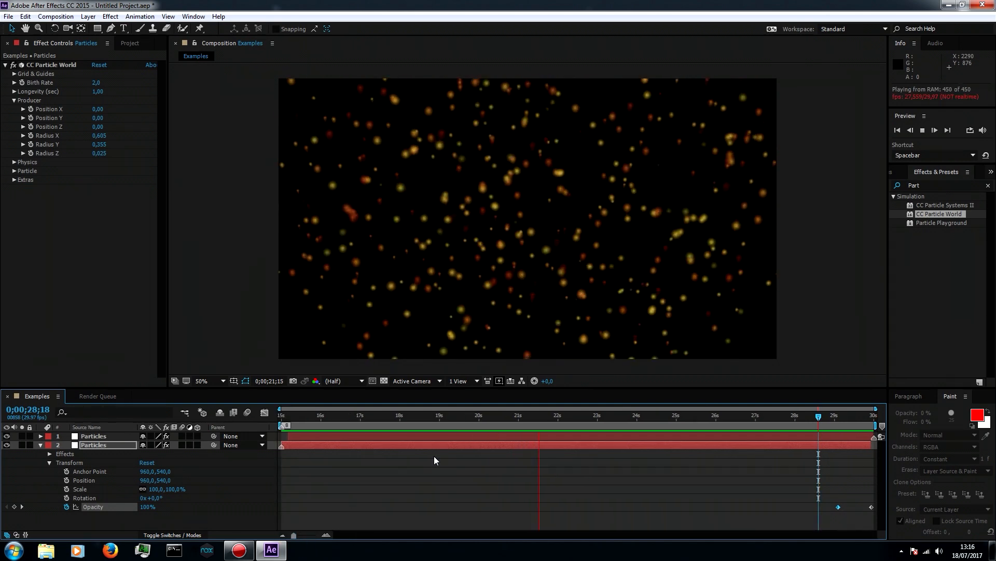
key(space)
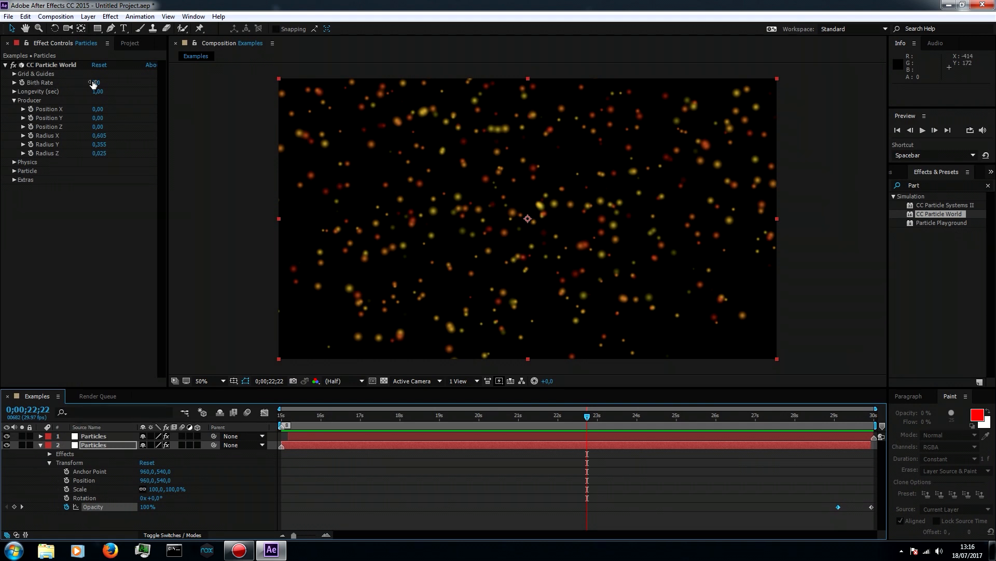
click(48, 463)
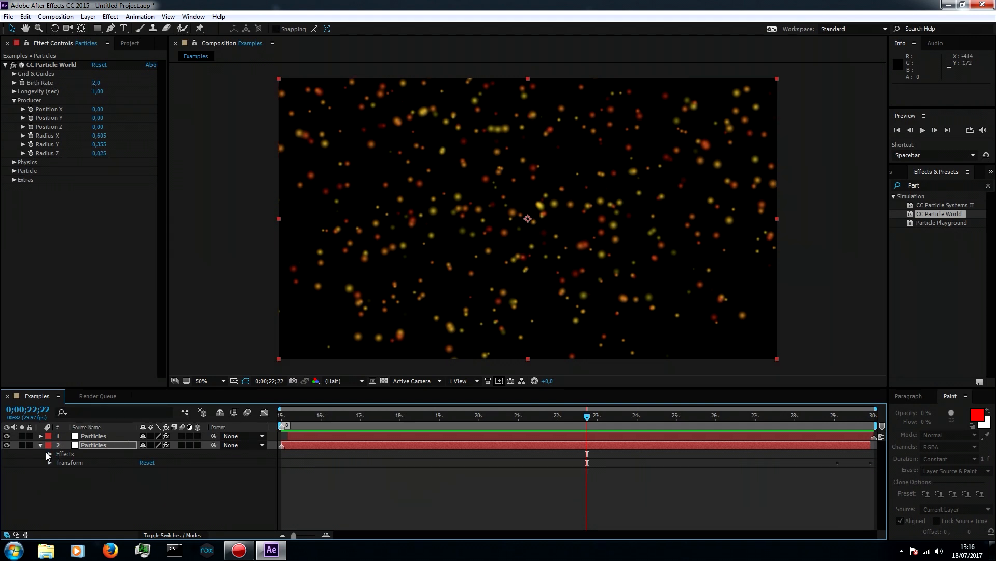
click(41, 445)
Set the CC Particle World Birth Rate to 1 on both the lower and the upper Particles layers
click(99, 83)
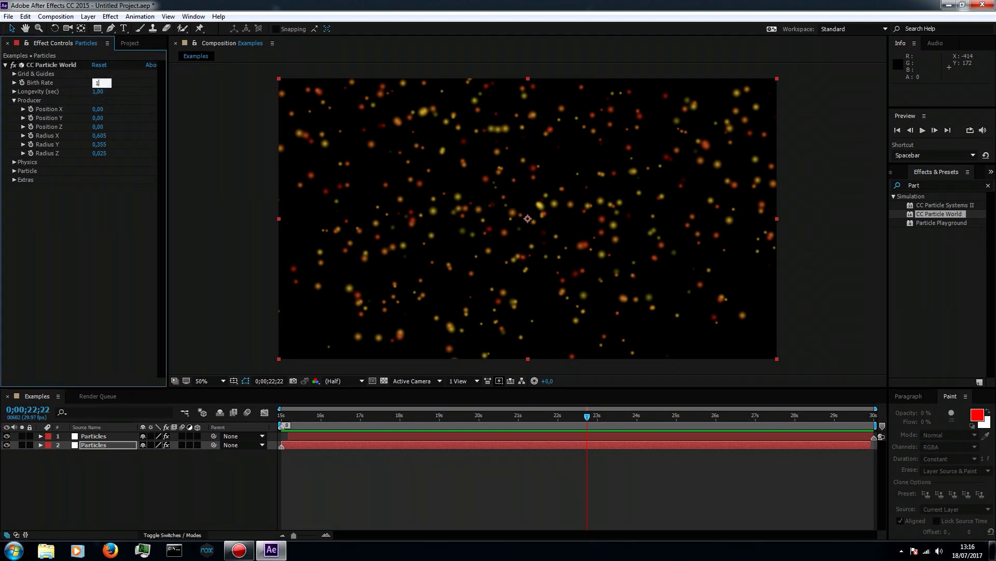
text(1)
key(Return)
click(86, 427)
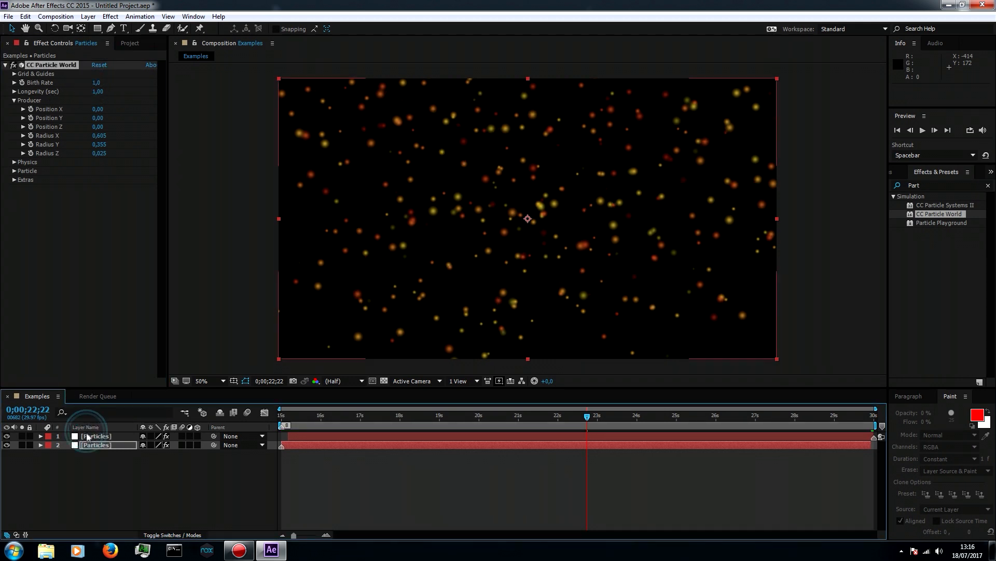
click(90, 436)
click(97, 83)
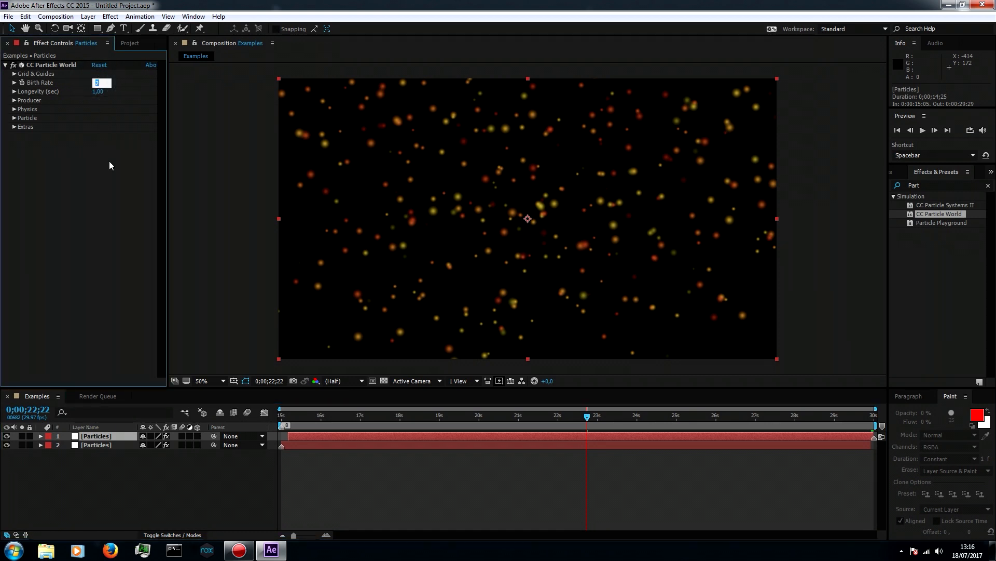
text(1)
key(Return)
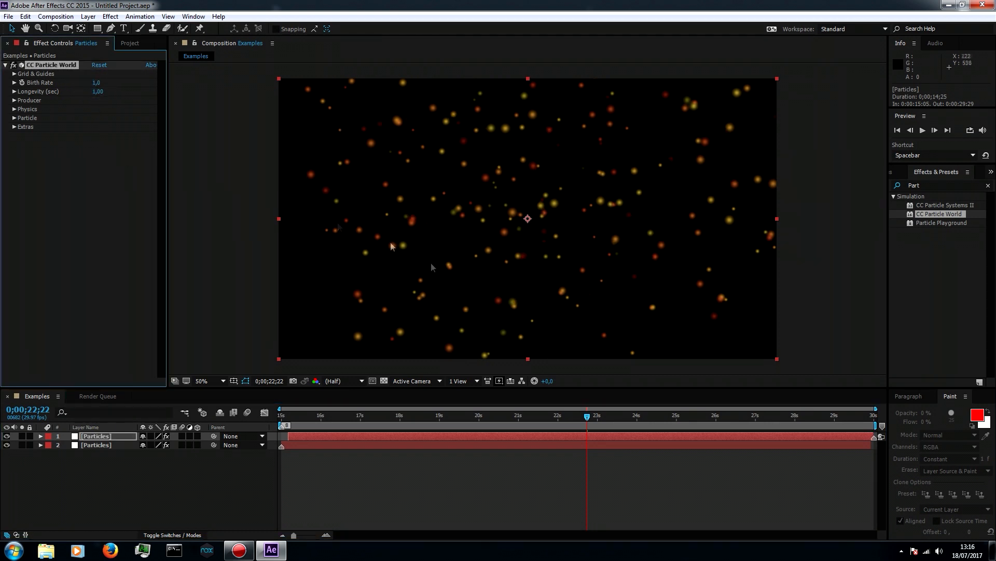
Preview the thinned-out particles from the start of the work area at 0;00;15;00
drag(587, 416, 514, 416)
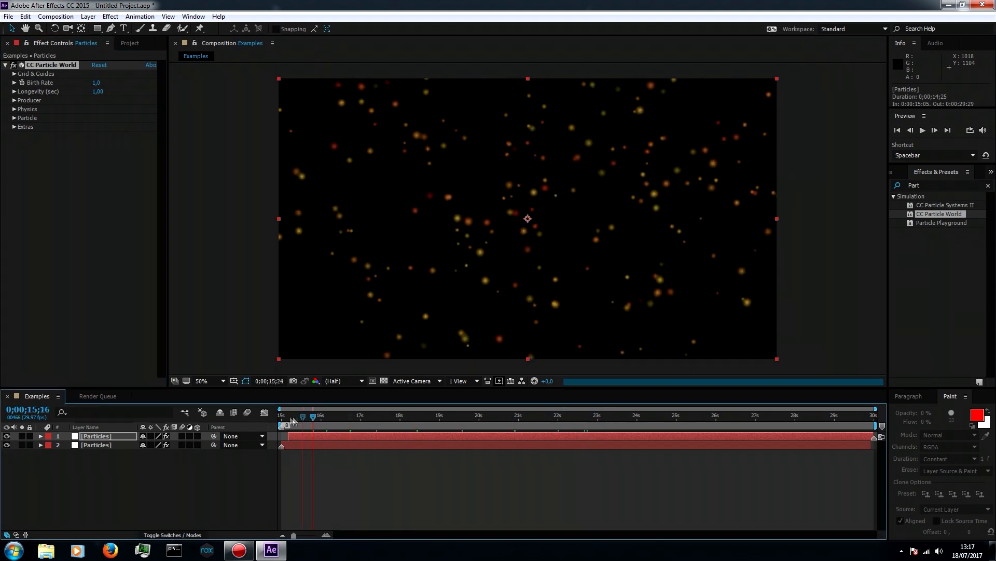
key(Home)
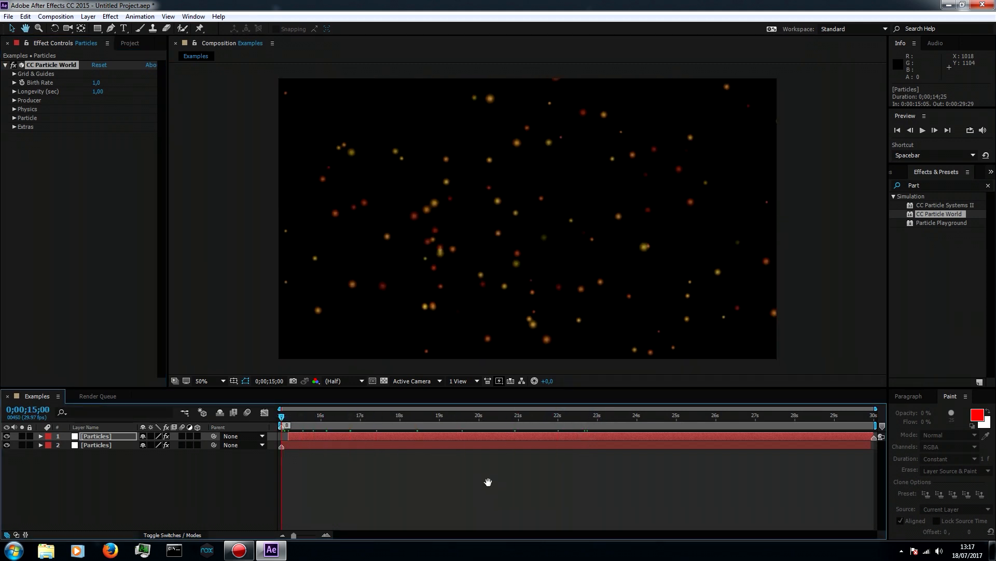
key(space)
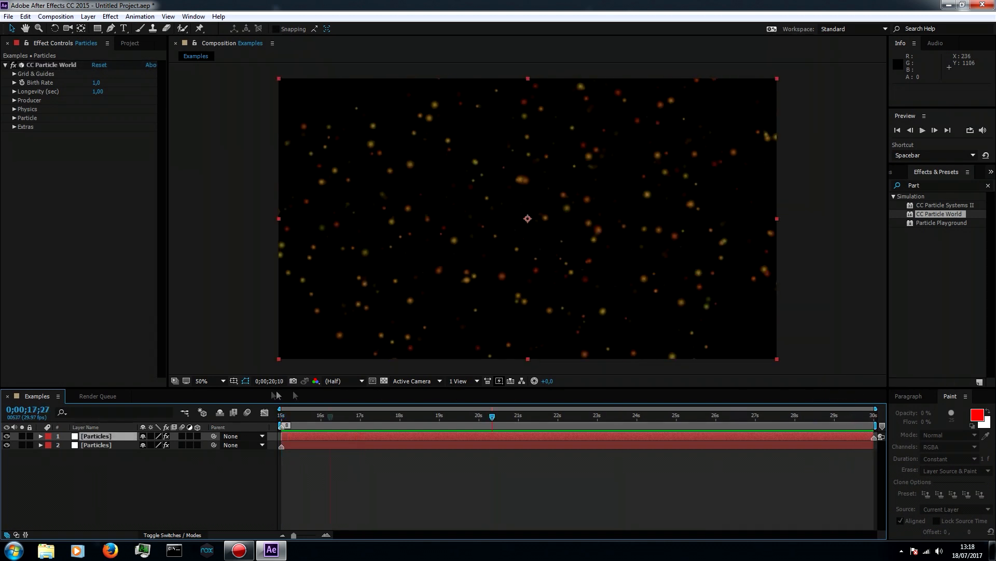
Trim the upper Particles layer's In point by one frame to 0;00;15;01
key(Home)
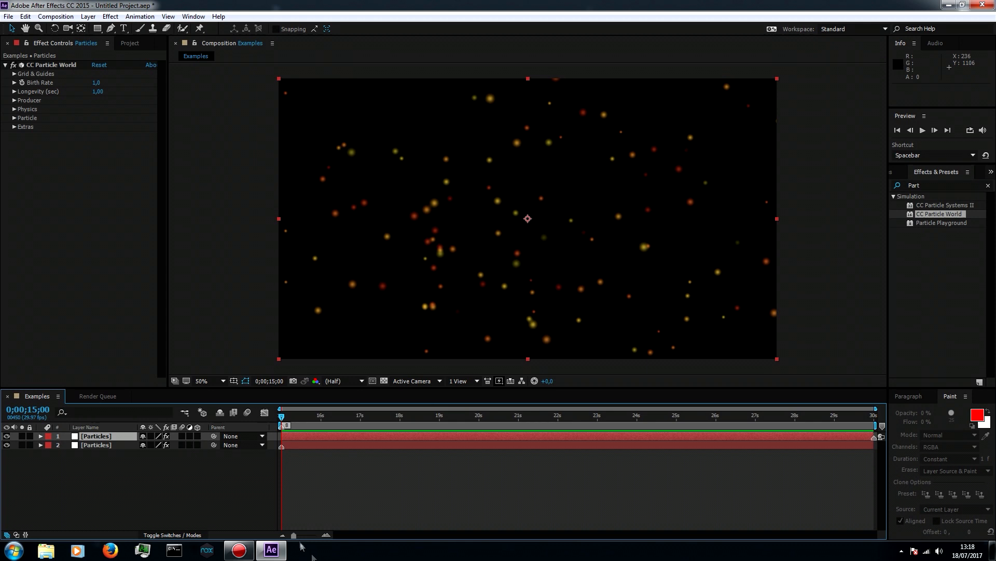
drag(294, 534, 350, 536)
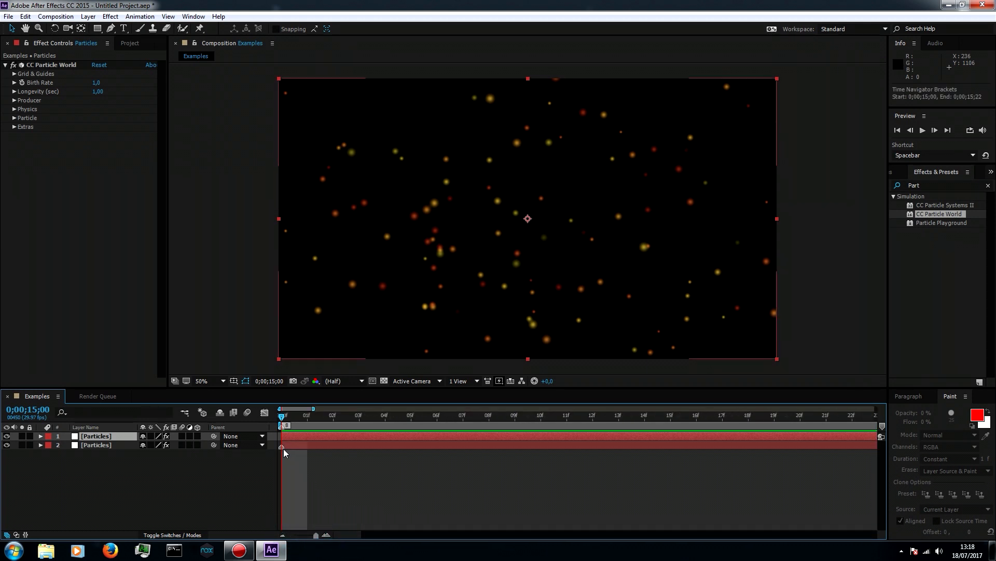
click(280, 416)
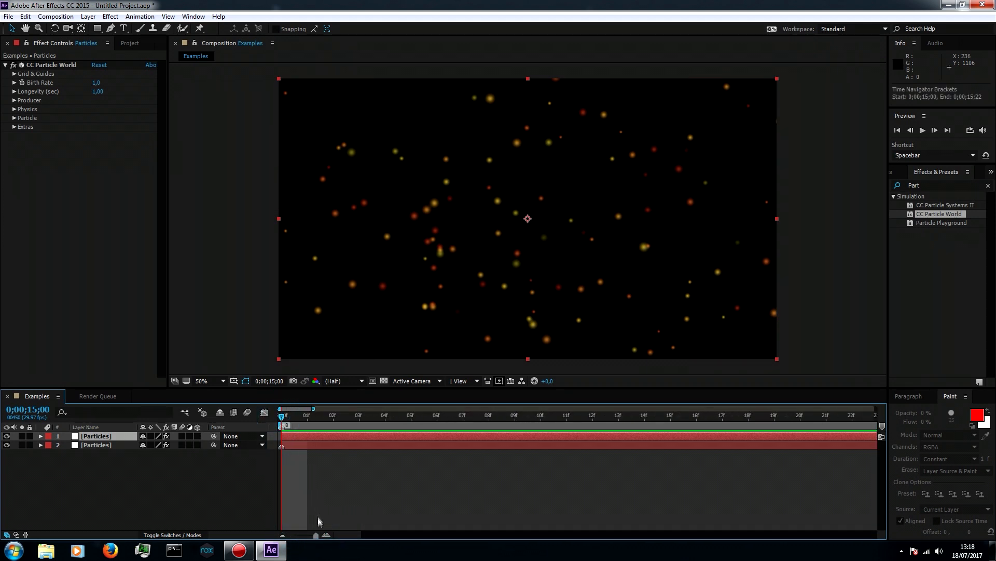
drag(346, 536, 904, 536)
drag(878, 439, 858, 446)
drag(860, 536, 332, 535)
click(285, 437)
drag(285, 436, 302, 435)
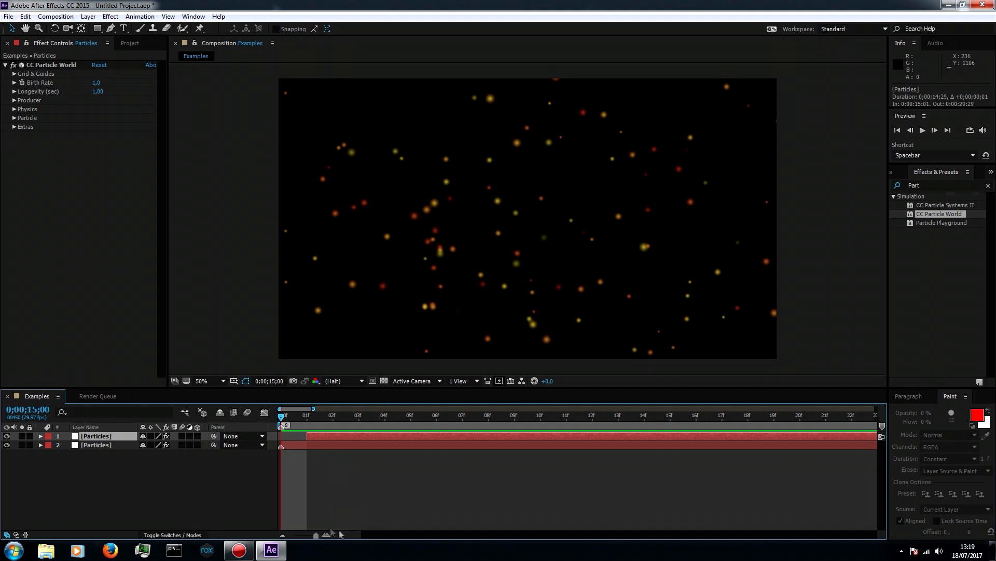
Fit the whole work area in the timeline and play the particle loop from 0;00;15;00
drag(317, 535, 294, 535)
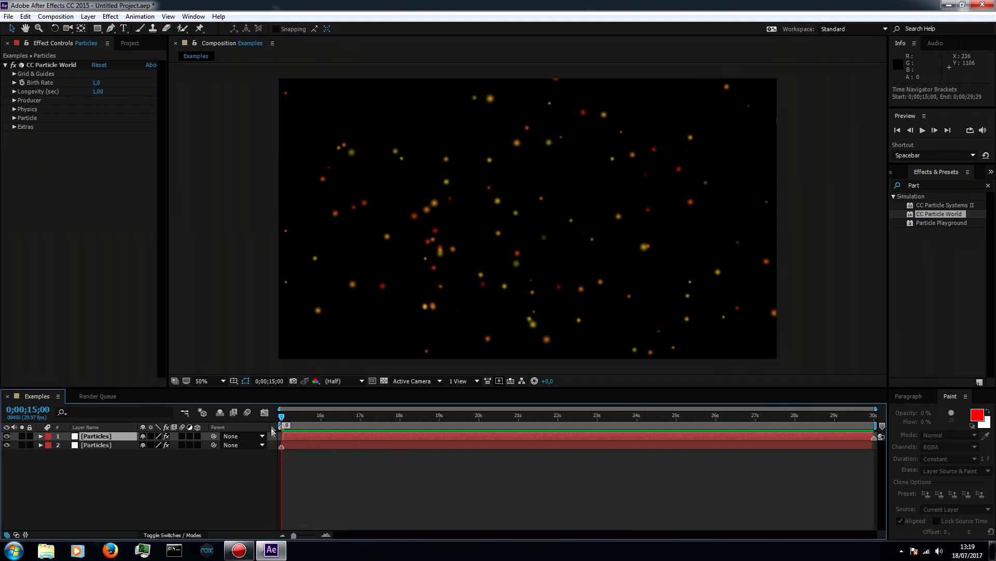
drag(282, 418, 254, 396)
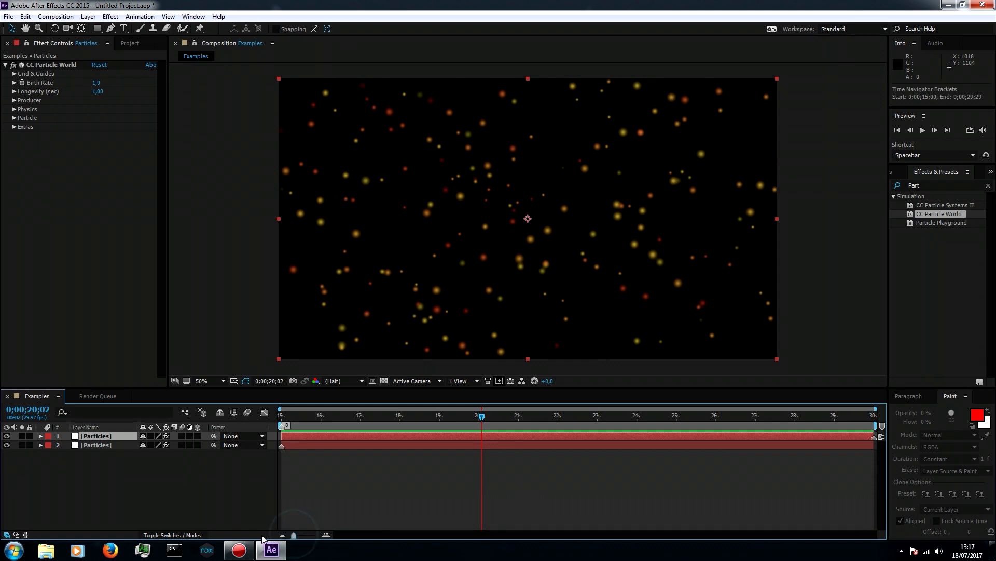
drag(482, 418, 277, 440)
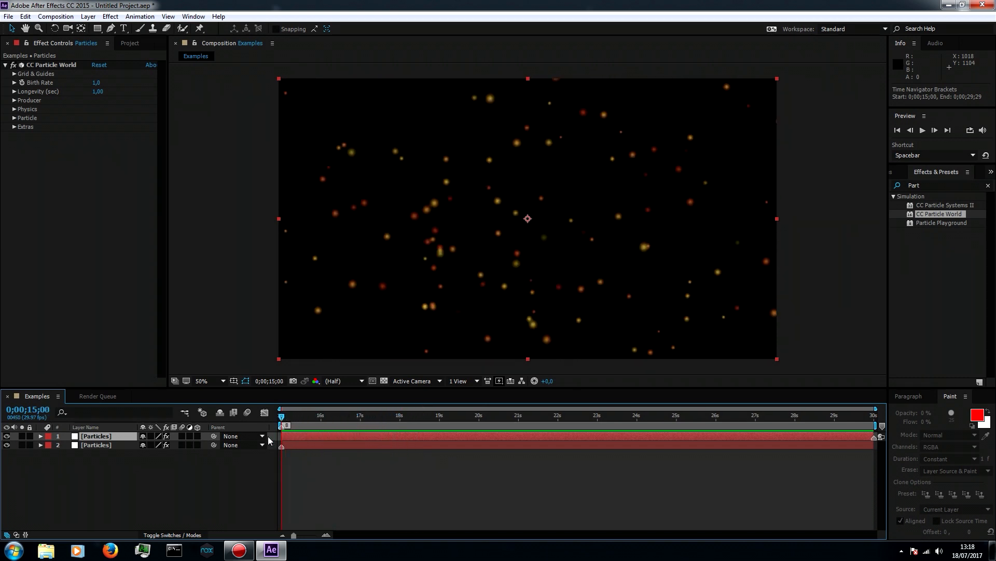
key(space)
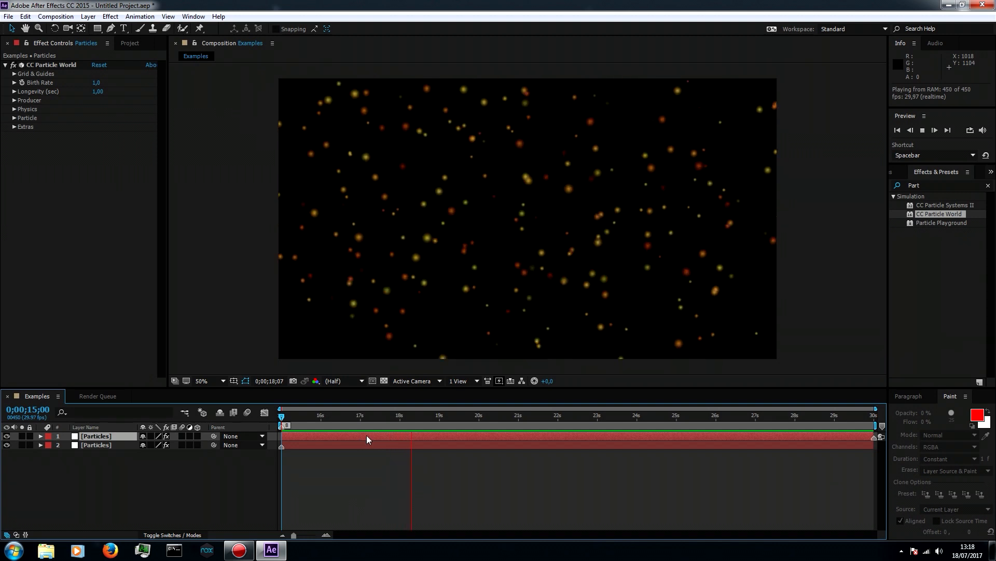
key(space)
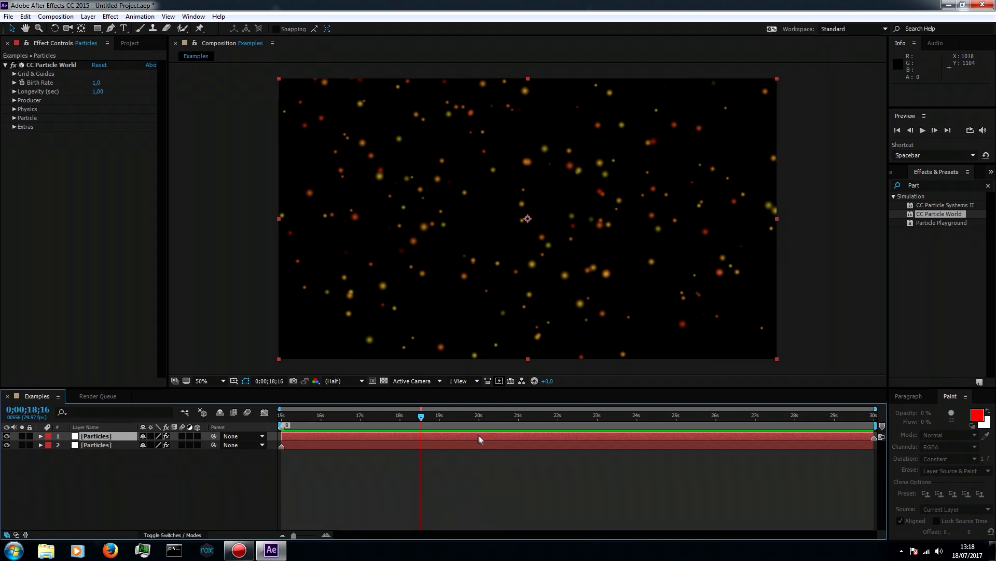
Scrub back and forth between 0;00;15;00 and 0;00;29;29 to compare the loop's first and last frames
drag(423, 418, 559, 413)
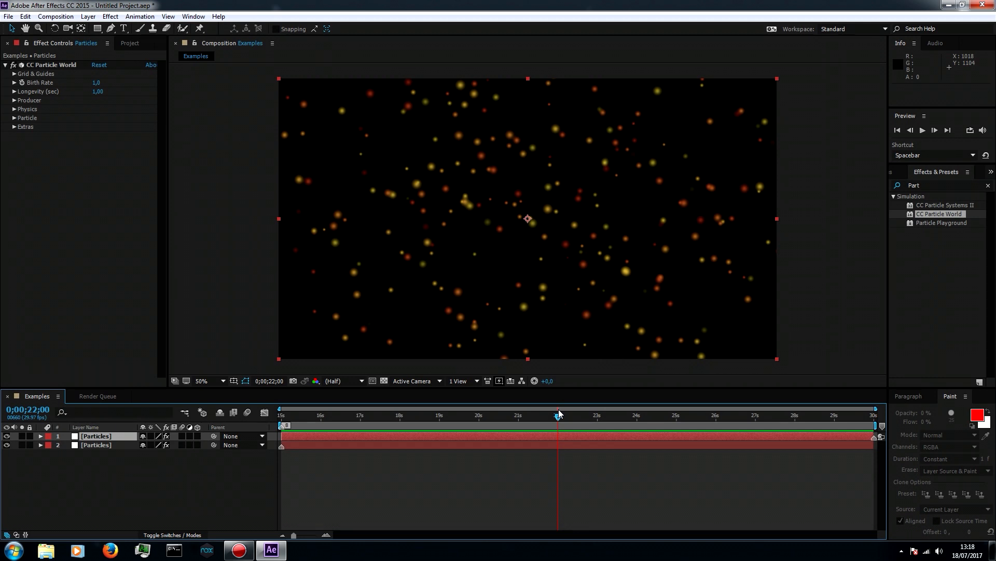
drag(559, 413, 888, 412)
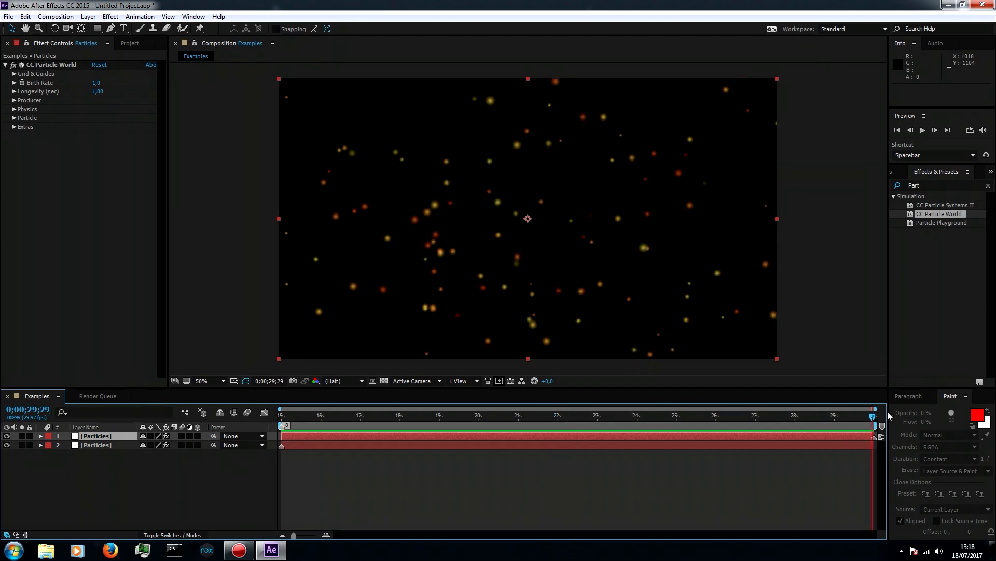
drag(887, 413, 281, 414)
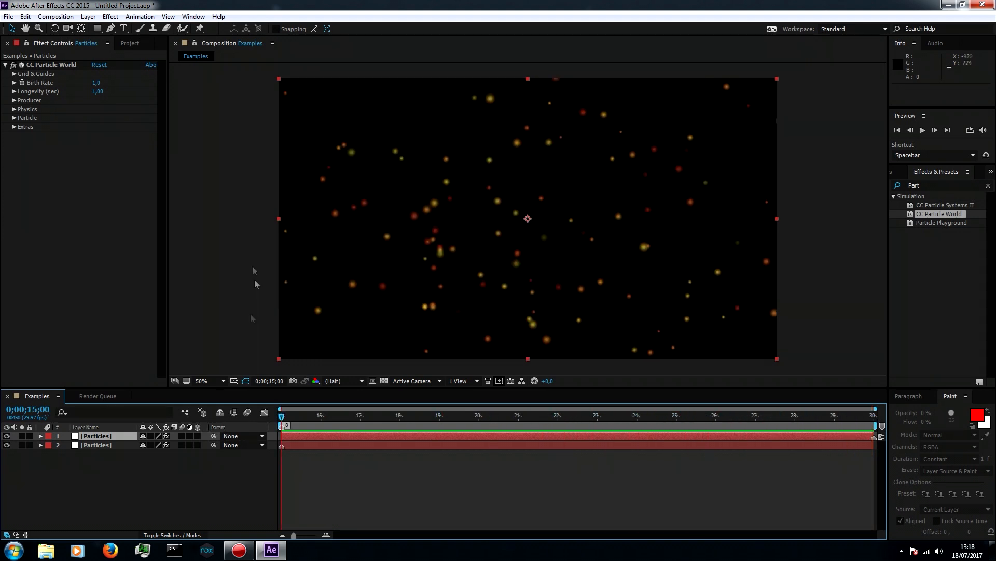
drag(284, 418, 926, 403)
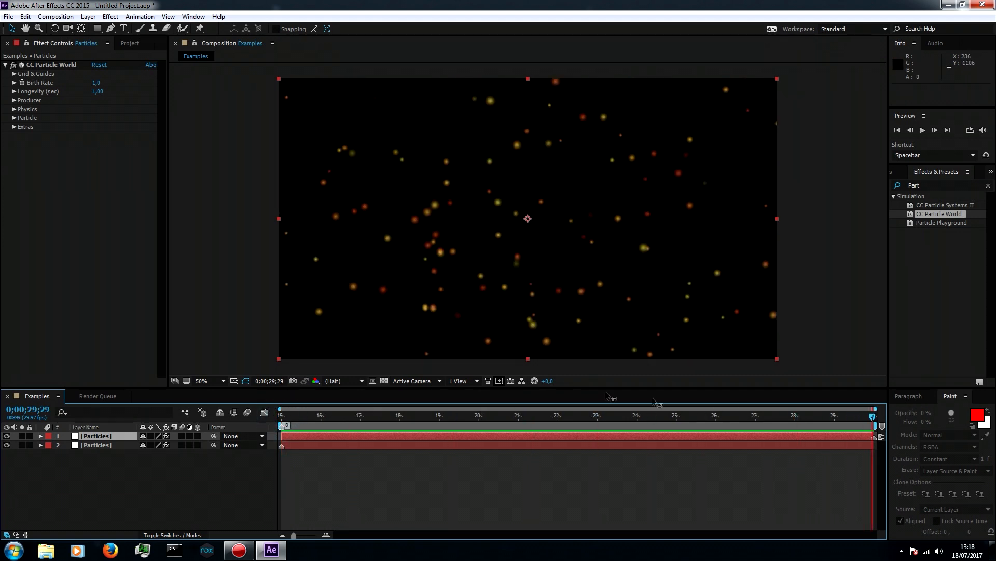
drag(874, 418, 225, 393)
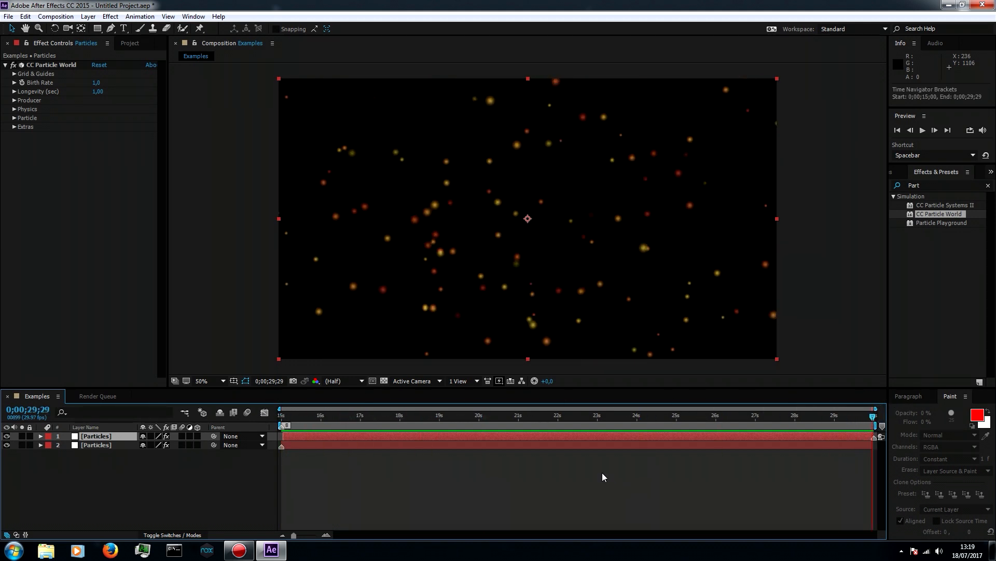